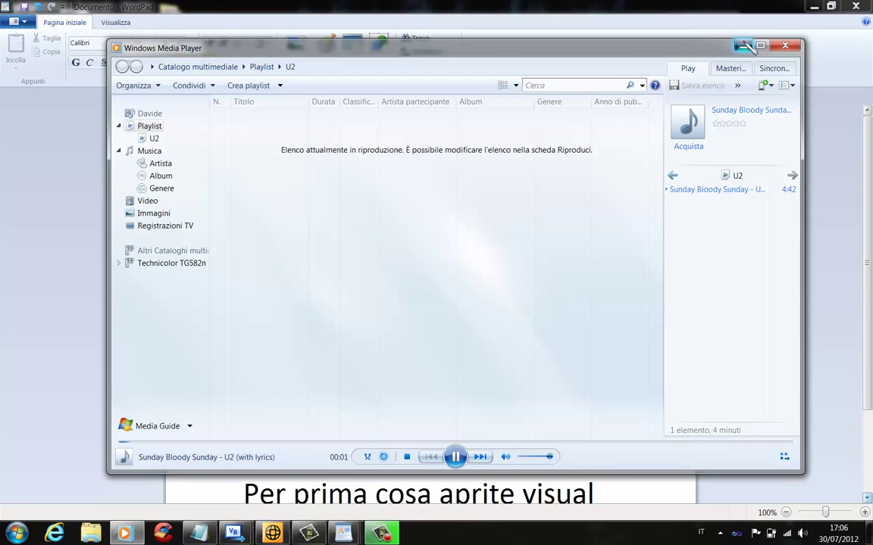
Minimize the media player, scroll through the WordPad calculator notes, and reveal the Visual Basic start page.
click(743, 45)
drag(714, 162, 716, 225)
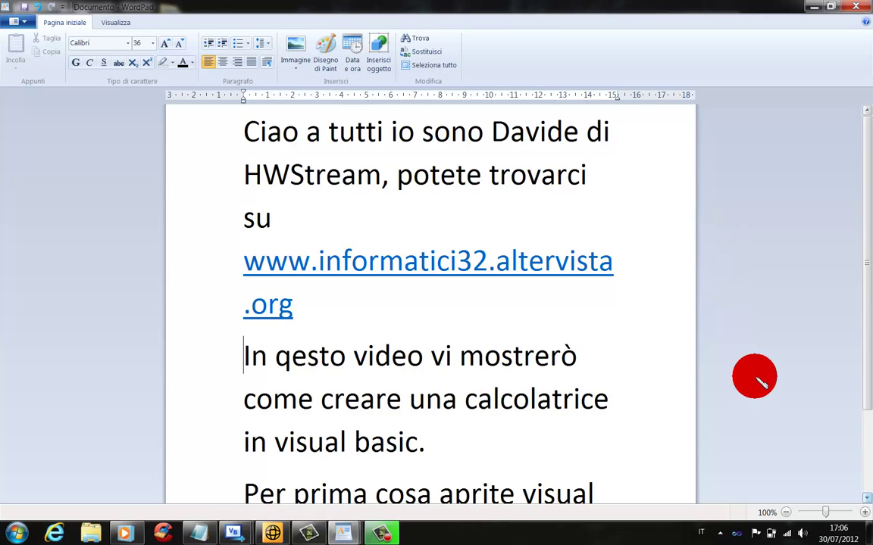
scroll(761, 382, down, 3)
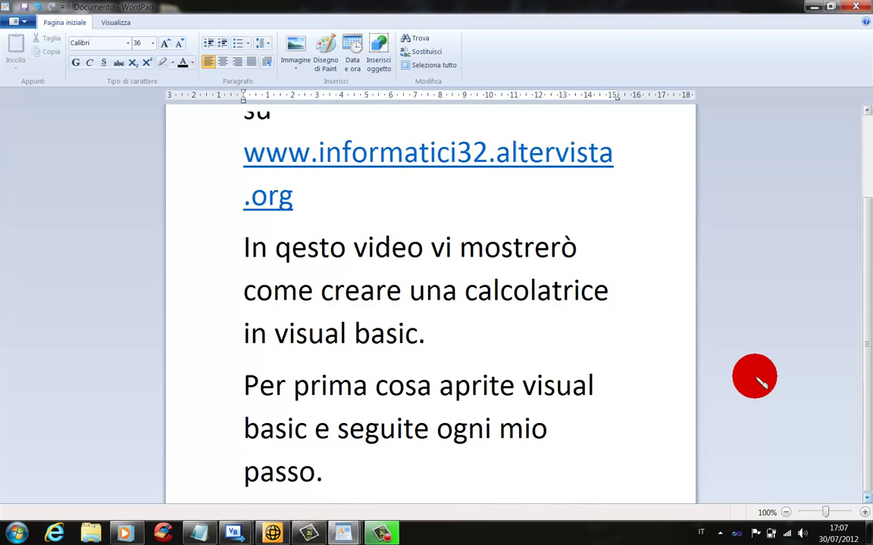
click(814, 6)
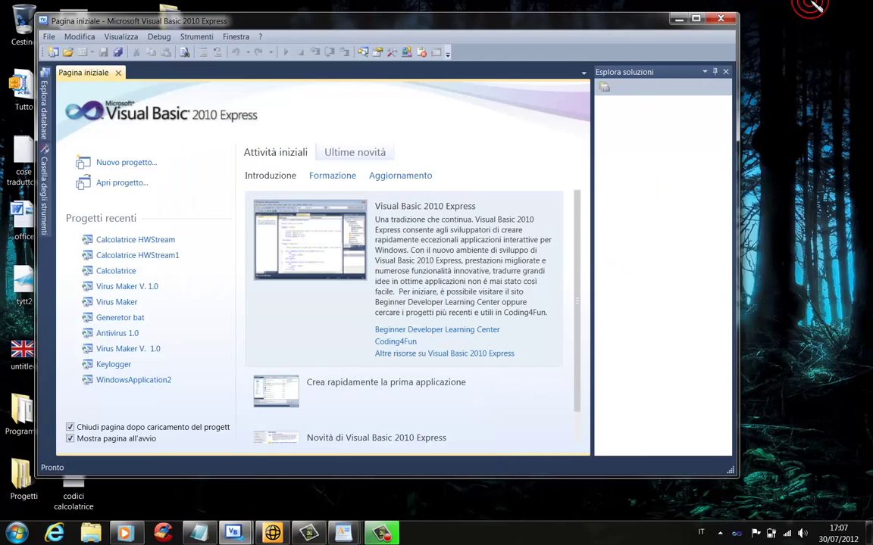
Create a new Windows Forms Application project named 'Calcolatrice HWStream2'.
click(140, 159)
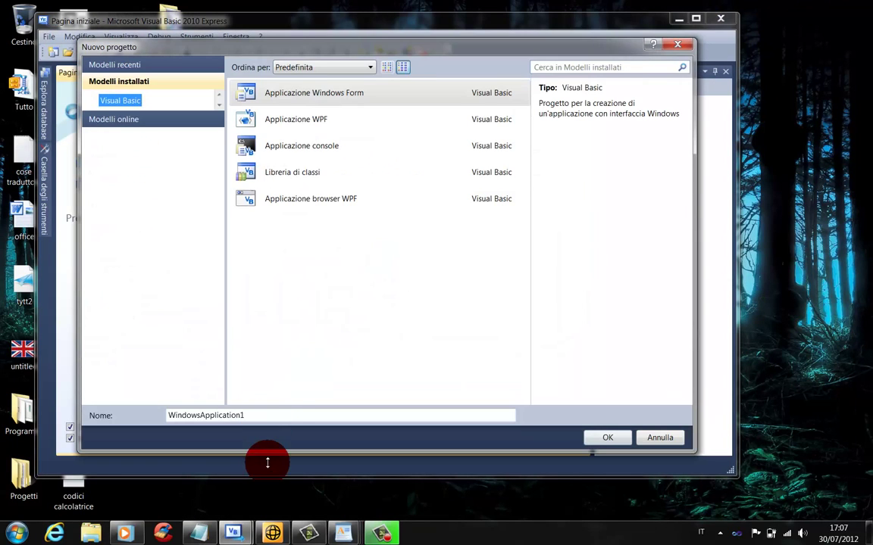
click(281, 415)
key(BackSpace)
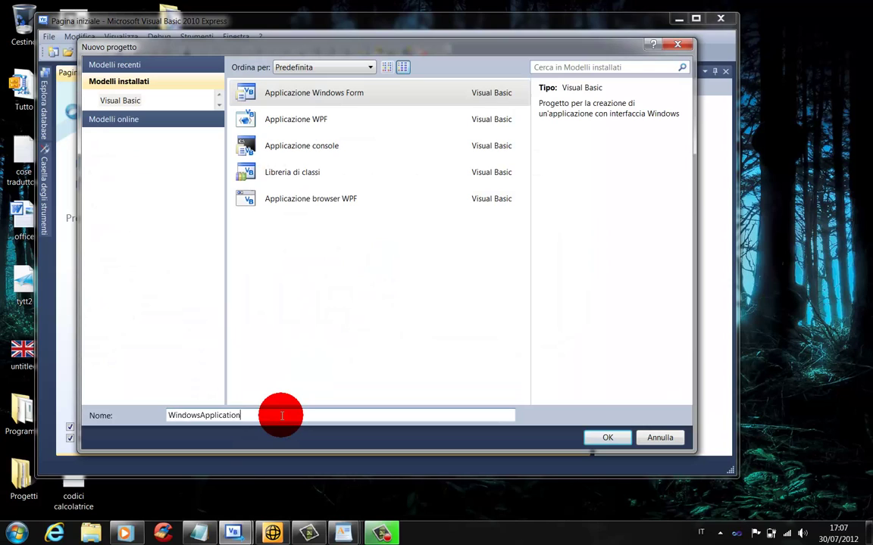
text(Calcolatrice HWStream2)
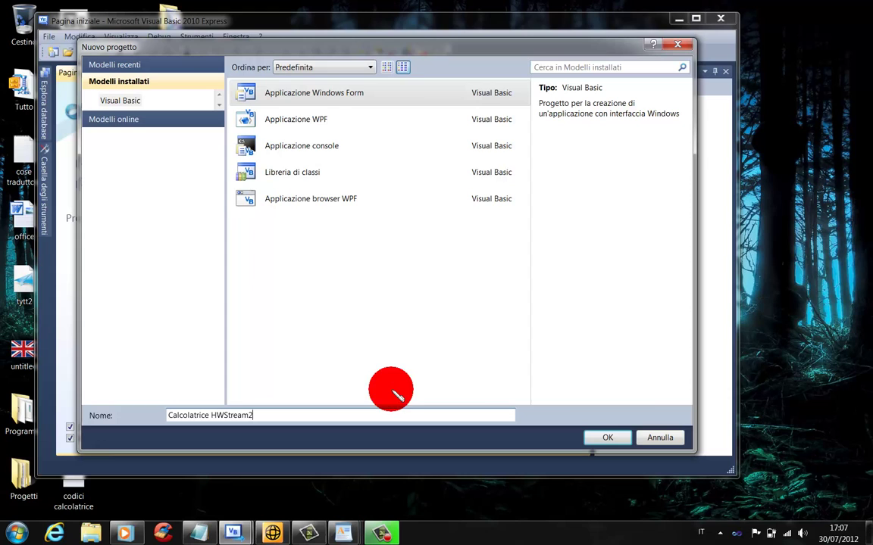
click(612, 439)
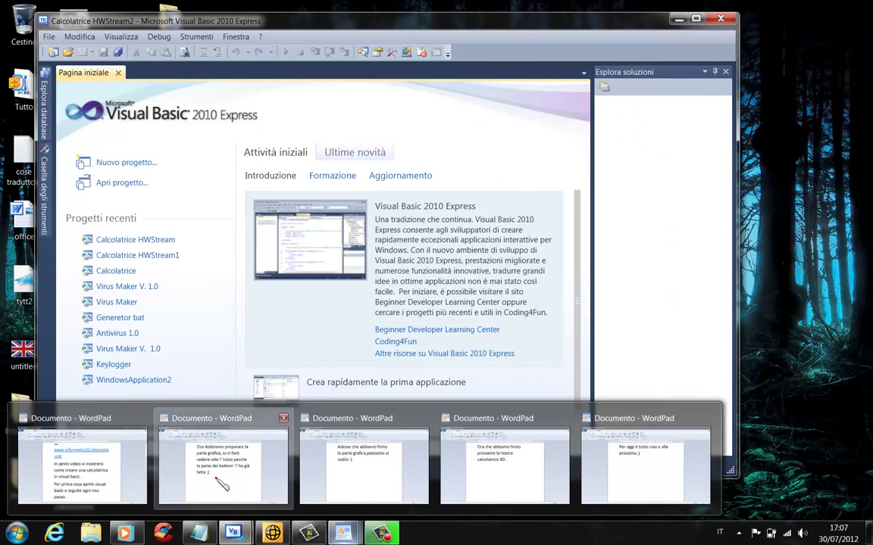
Read the WordPad note about preparing the graphical part, then return to the empty Form1 designer.
click(221, 485)
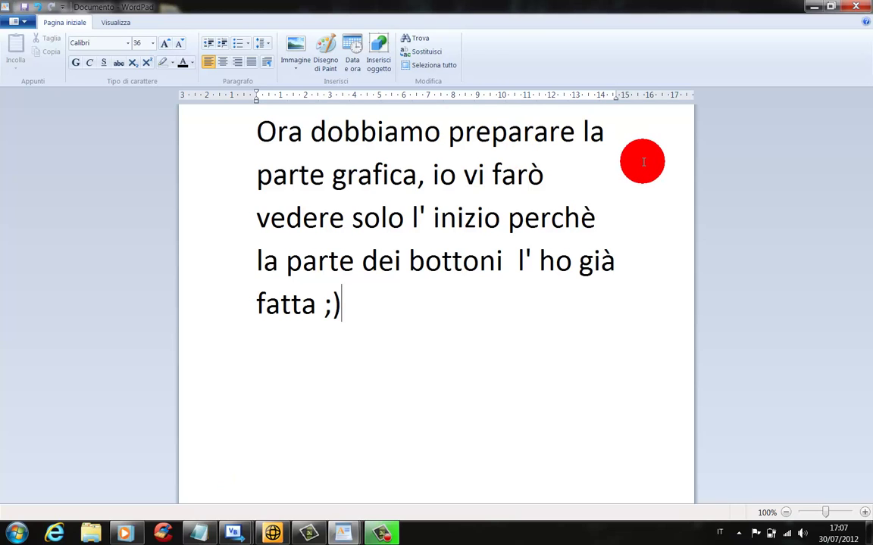
click(809, 7)
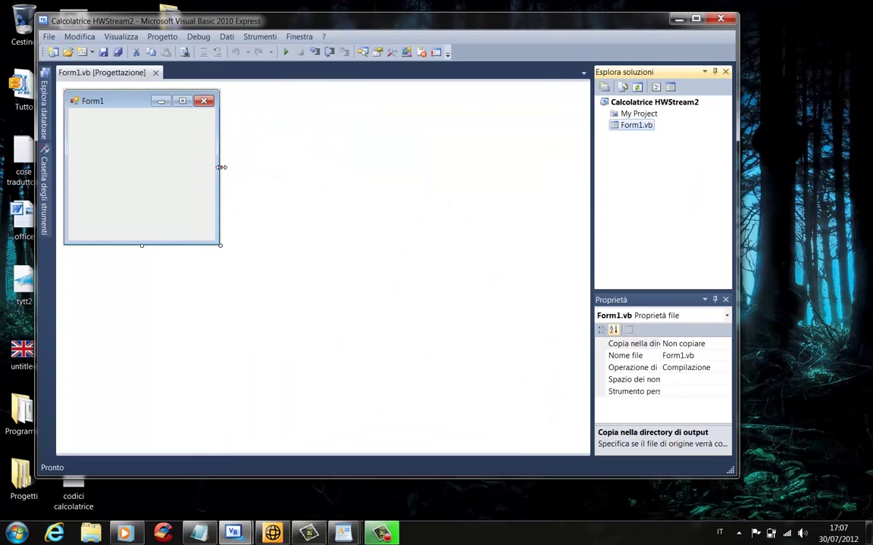
Enlarge Form1 and set its title text to 'Calcolatrice HWStream'.
drag(221, 168, 279, 168)
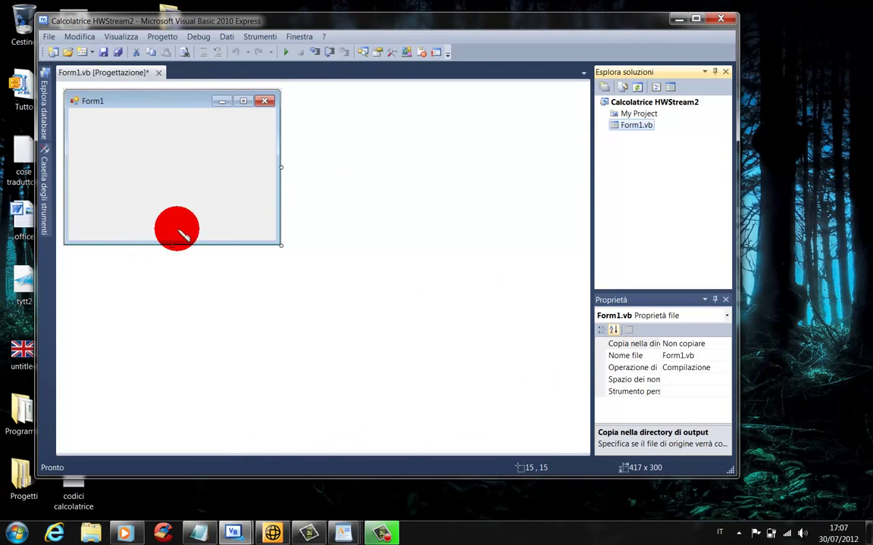
mouse_move(152, 244)
mouse_down()
mouse_move(178, 319)
mouse_move(288, 261)
mouse_move(263, 257)
mouse_up()
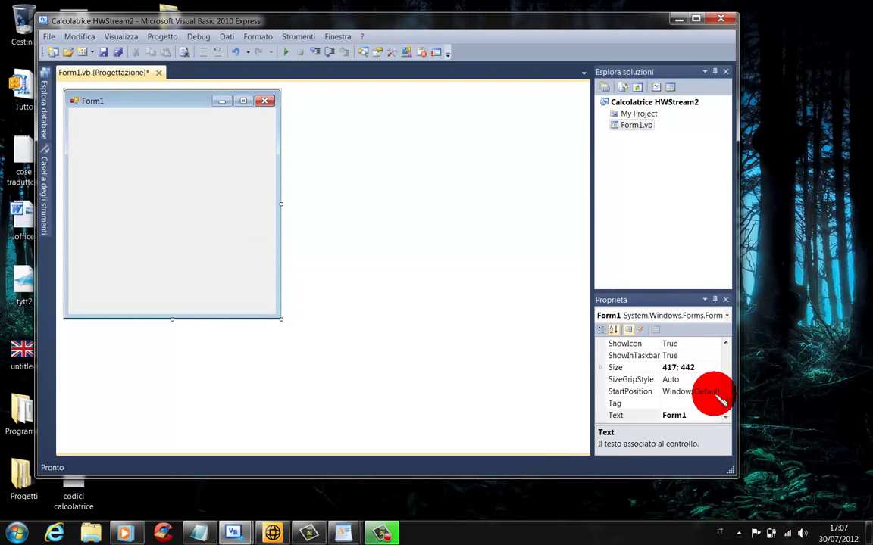
click(701, 416)
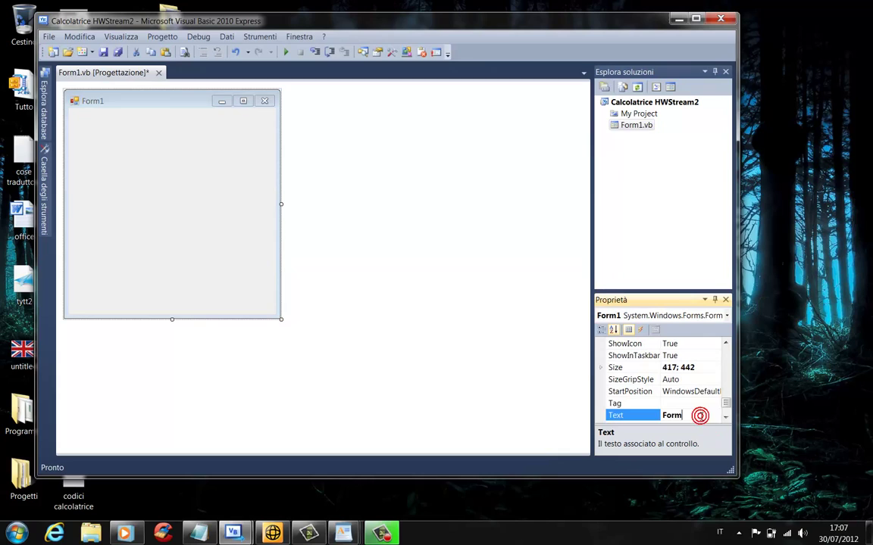
key(BackSpace)
key(BackSpace)
key(BackSpace)
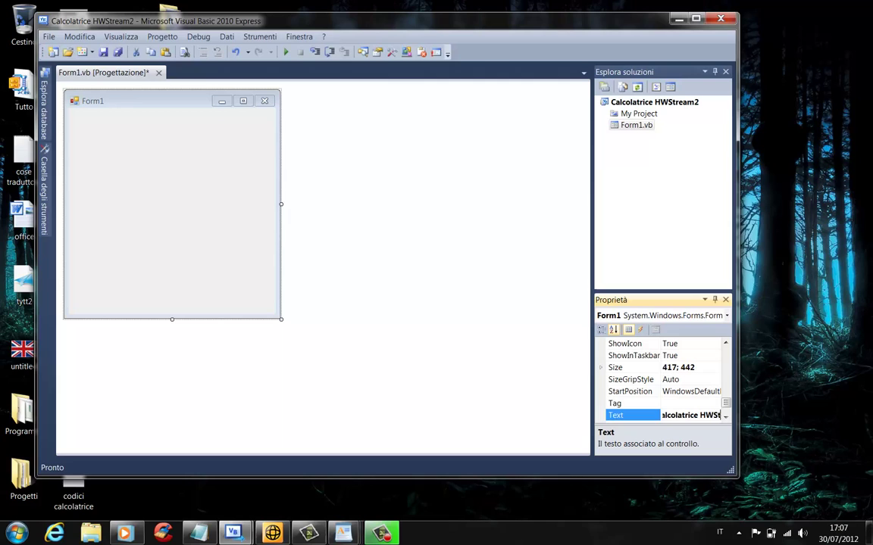
key(Return)
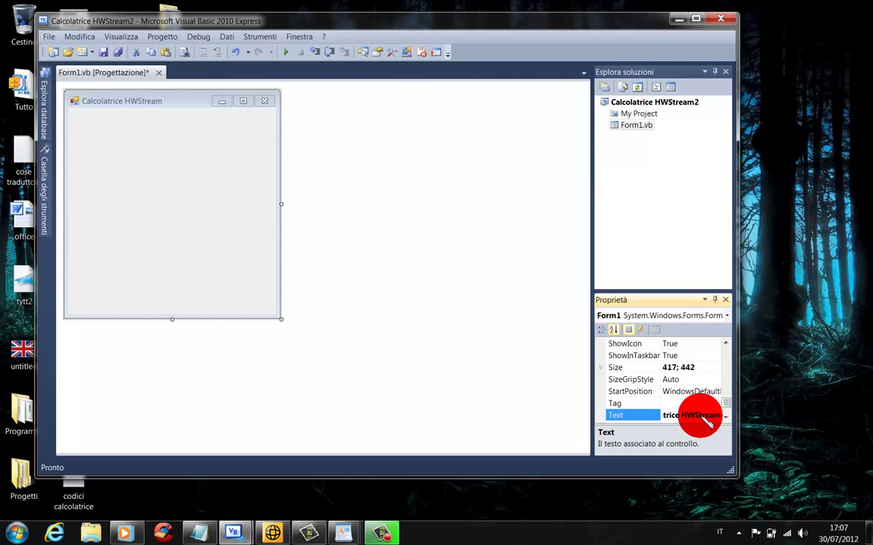
drag(729, 404, 727, 397)
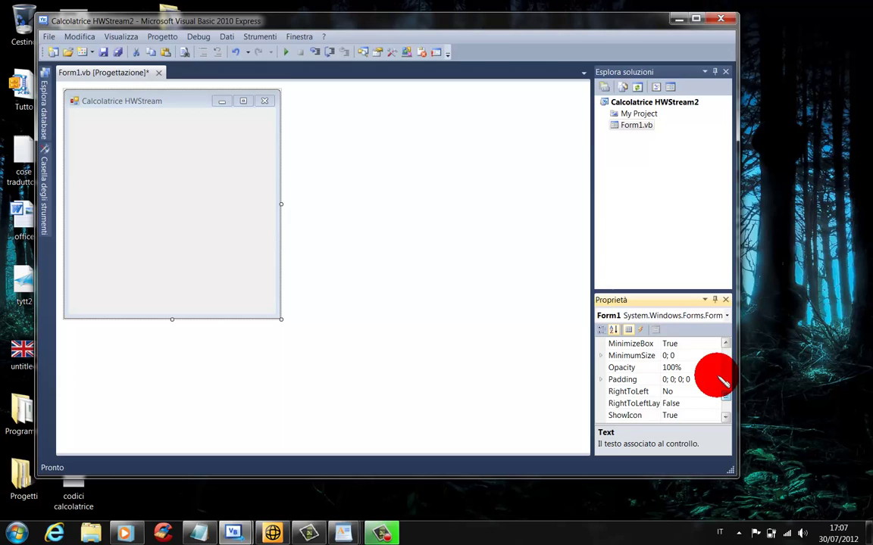
drag(712, 390, 710, 372)
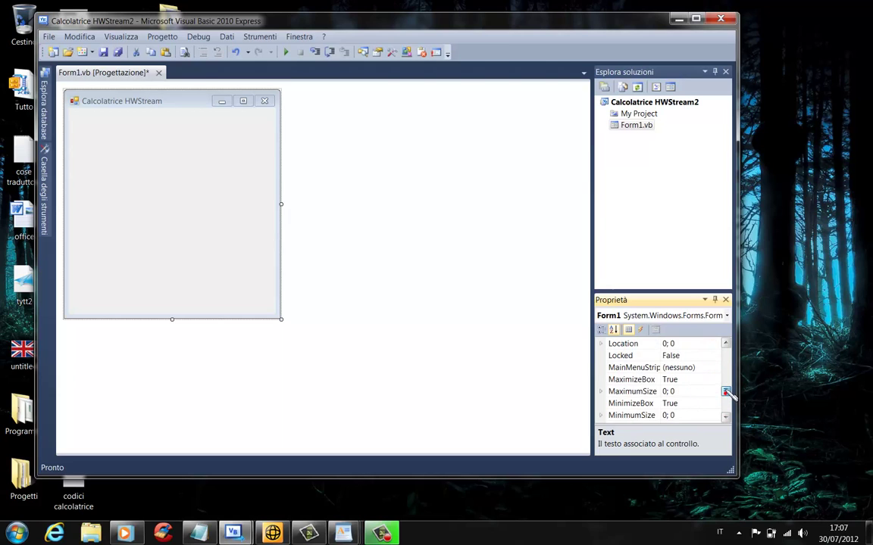
Set the form's MaximizeBox and MinimizeBox properties to False.
click(710, 370)
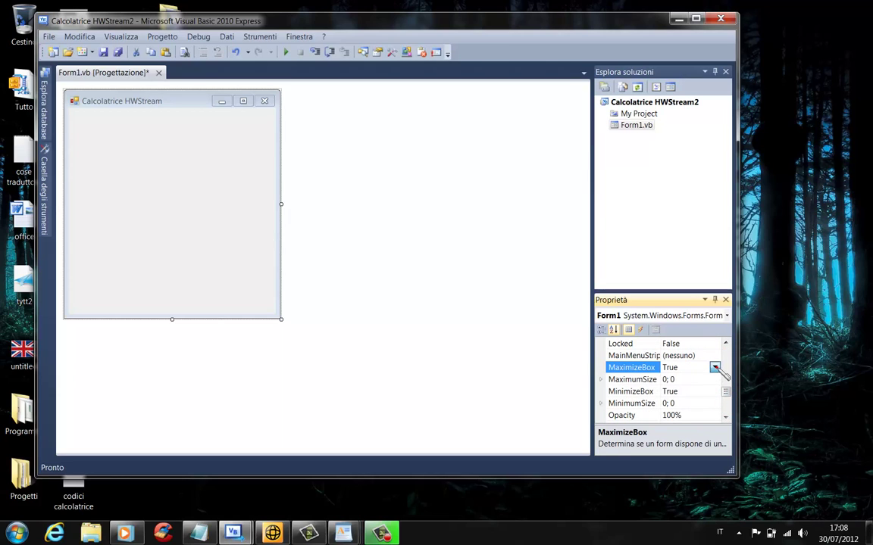
click(715, 368)
click(694, 392)
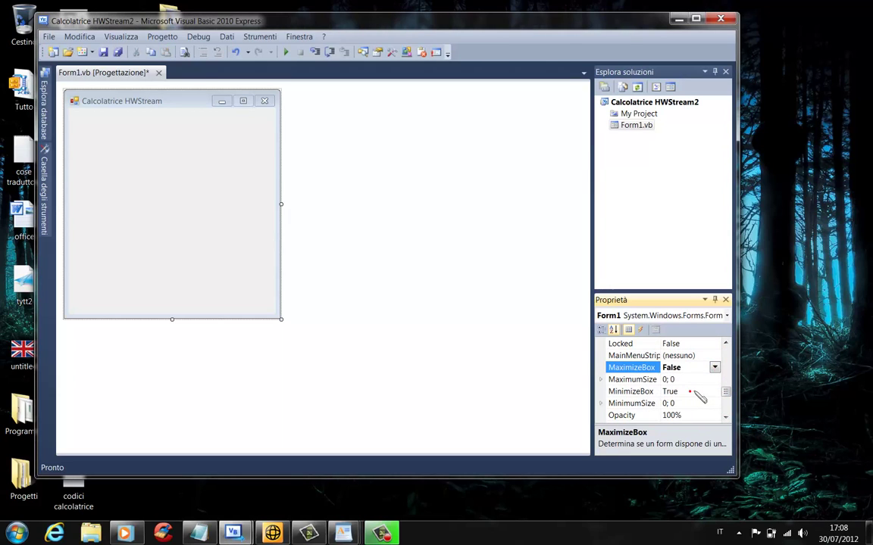
click(710, 392)
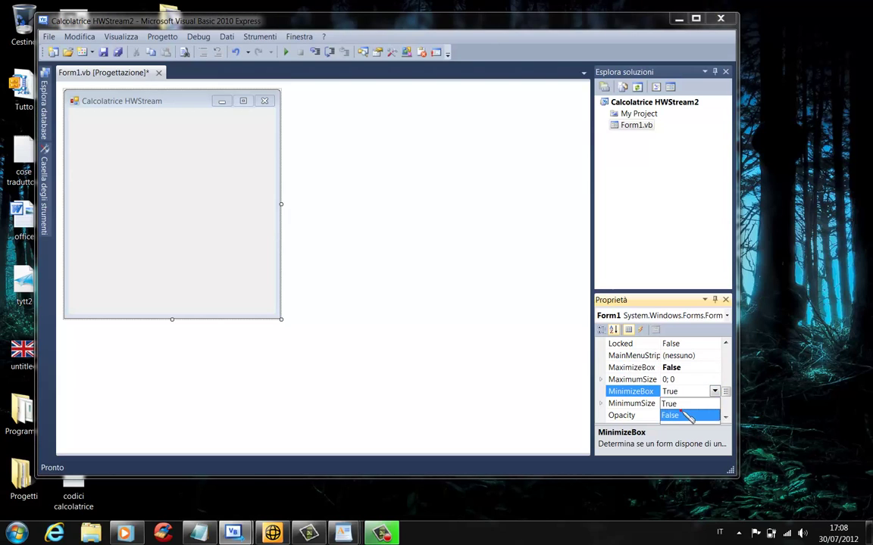
click(689, 415)
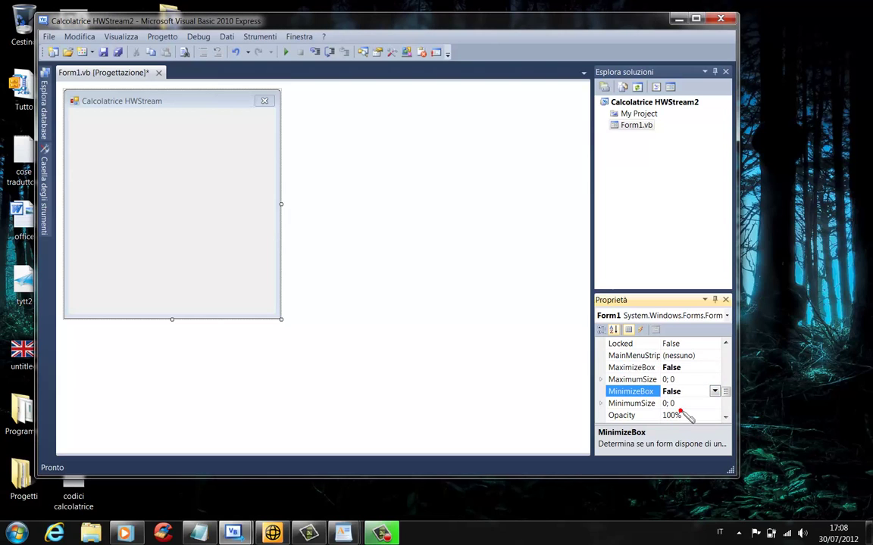
click(46, 174)
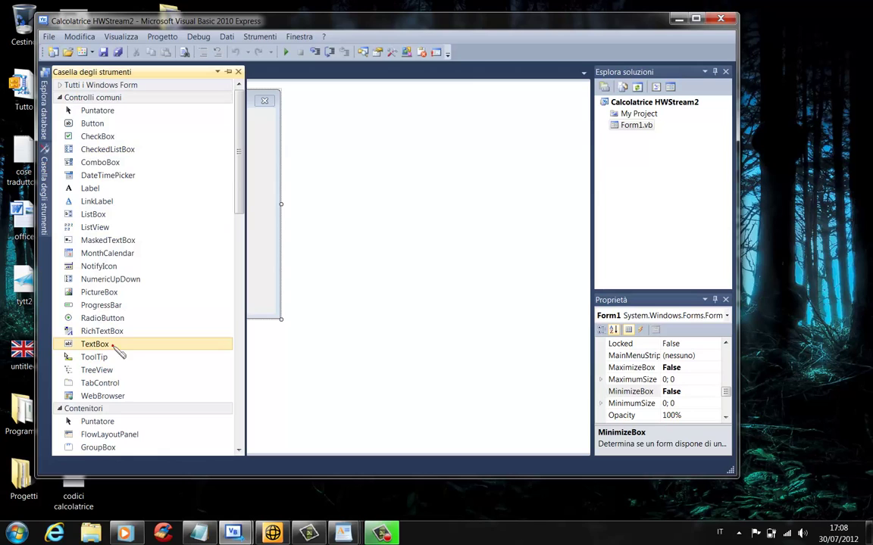
Place TextBox1 at the form's top, set Multiline to True, and stretch it to 375 by 82.
drag(259, 163, 80, 129)
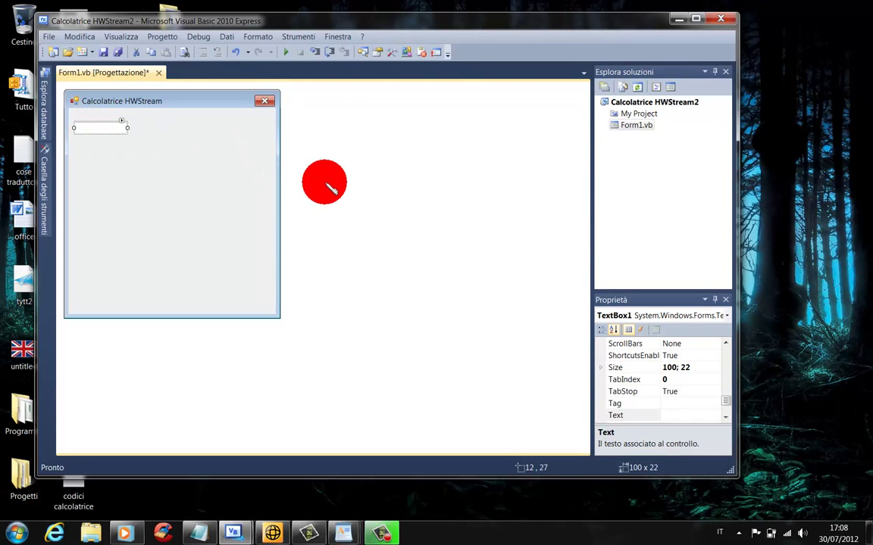
click(726, 403)
drag(725, 404, 725, 395)
click(715, 356)
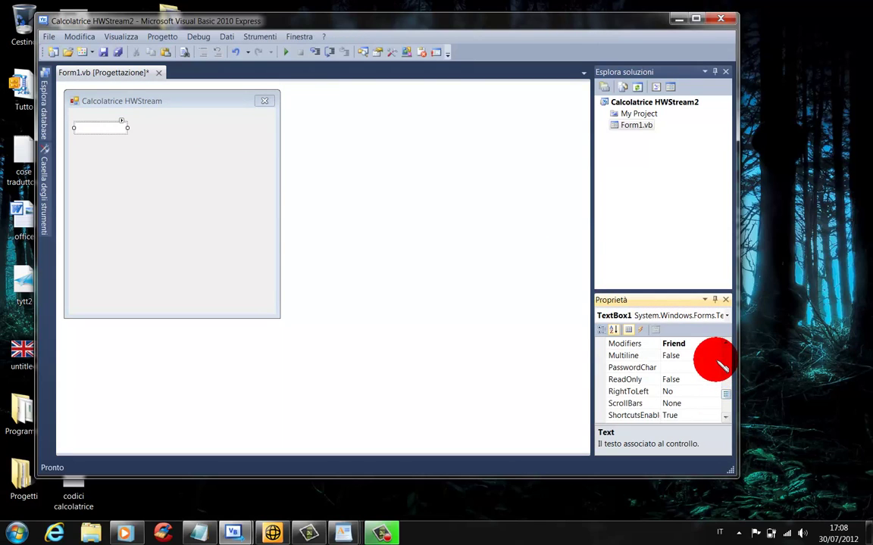
click(714, 356)
click(697, 368)
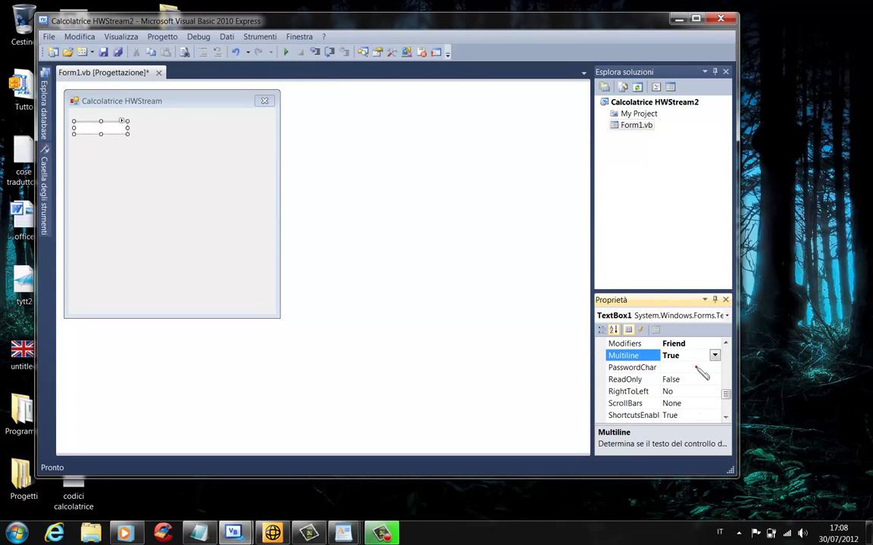
mouse_move(127, 134)
mouse_down()
mouse_move(127, 145)
mouse_move(269, 132)
mouse_up()
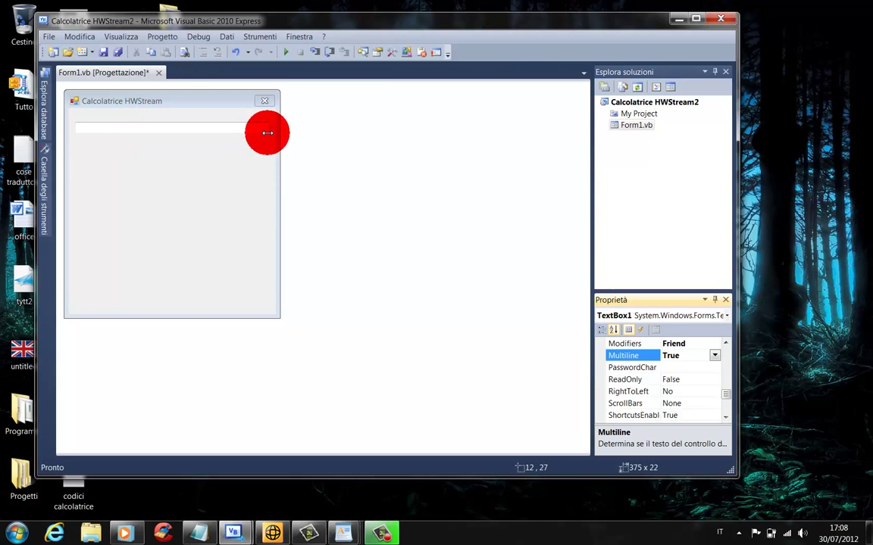
drag(173, 134, 171, 166)
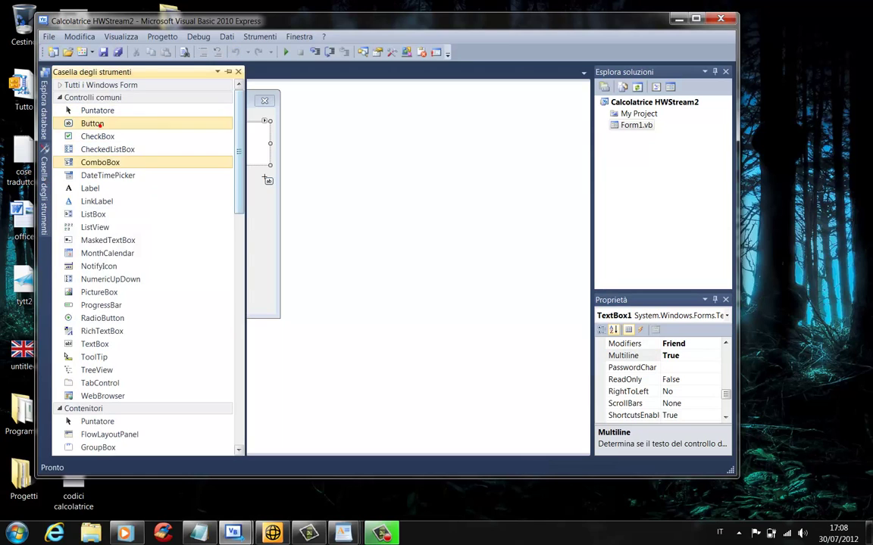
Add two side-by-side buttons to the form and caption them 1 and 2.
mouse_move(105, 131)
mouse_down()
mouse_move(265, 183)
mouse_move(174, 190)
mouse_move(98, 185)
mouse_move(112, 185)
mouse_move(91, 176)
mouse_up()
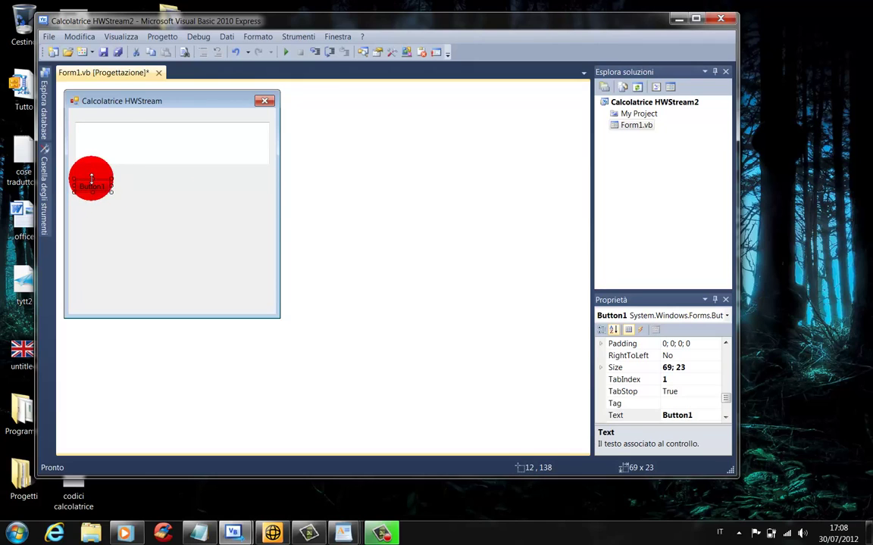
click(690, 415)
click(688, 415)
text(1)
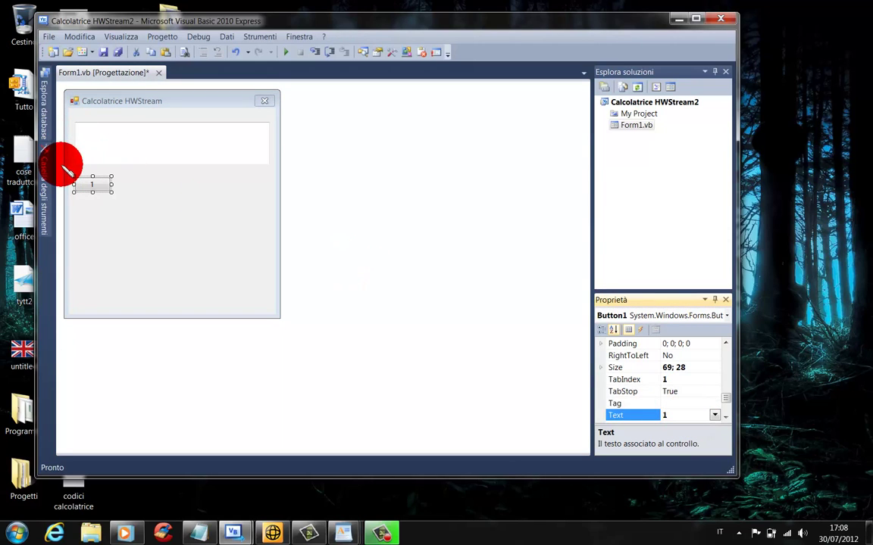
mouse_move(44, 185)
click(106, 122)
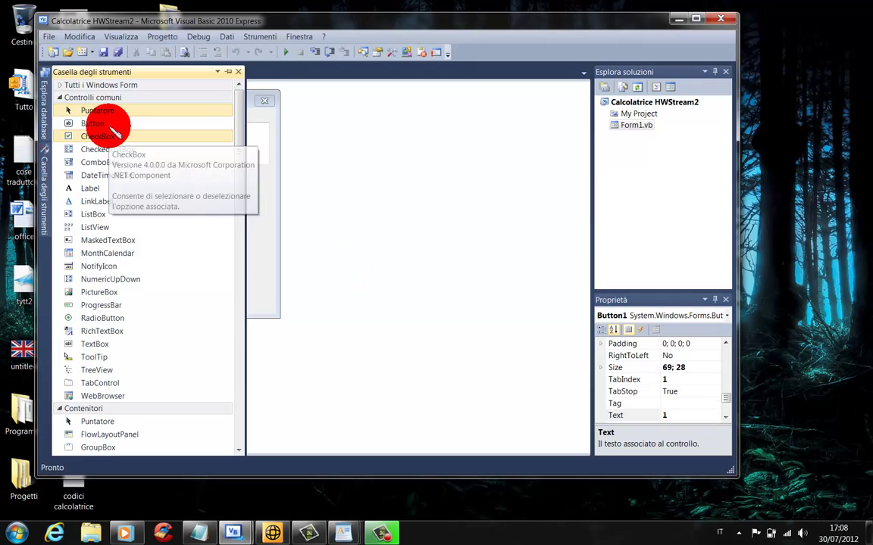
click(248, 188)
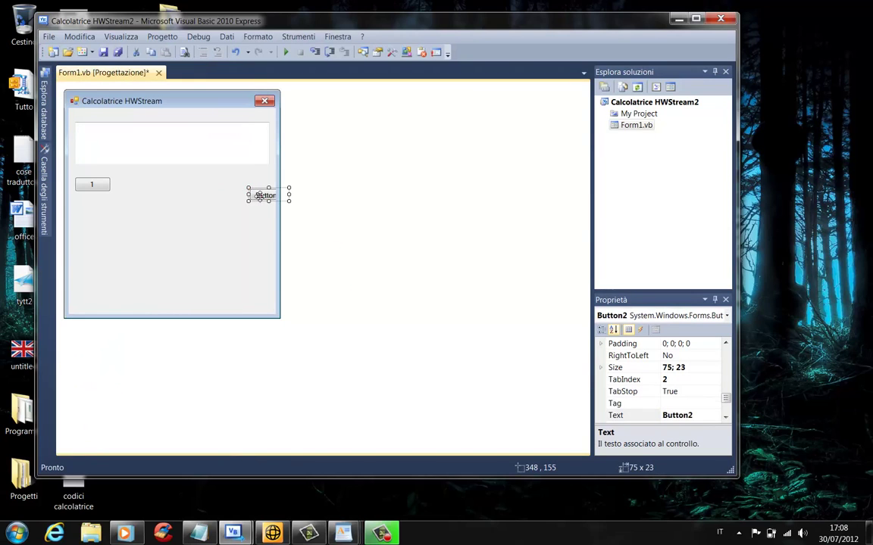
mouse_move(225, 203)
mouse_down()
mouse_move(141, 196)
mouse_move(133, 180)
mouse_up()
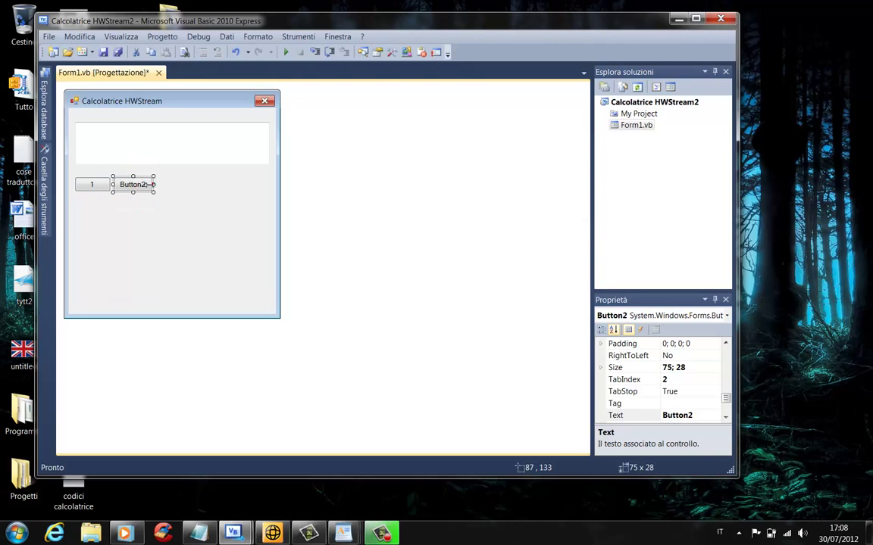
click(684, 414)
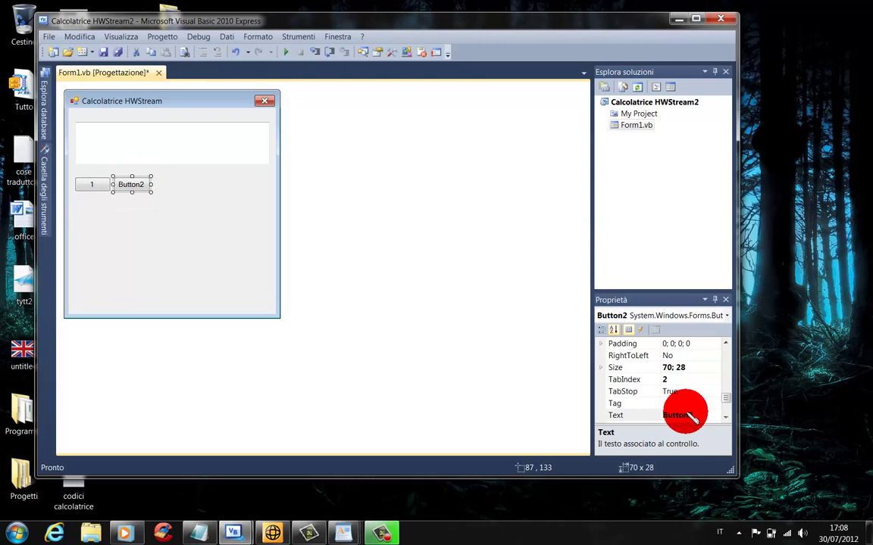
double_click(687, 414)
text(2)
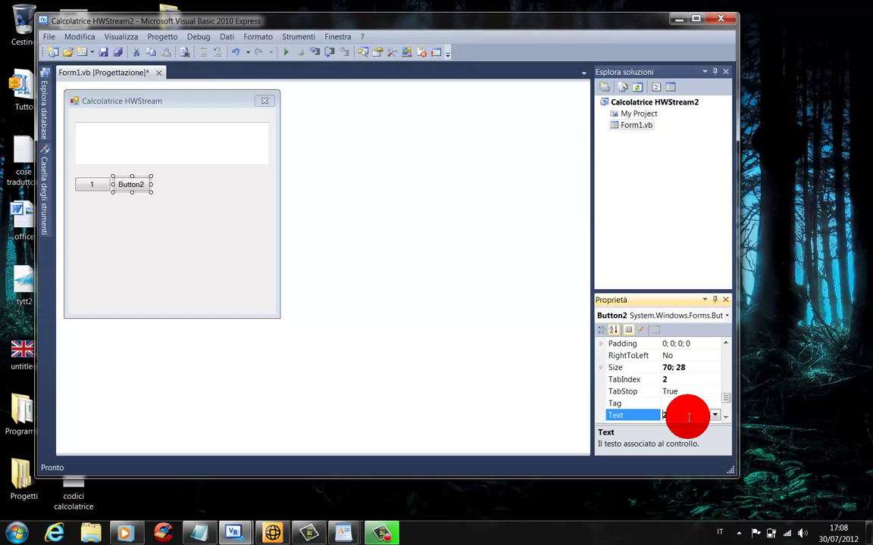
Close the unfinished project and switch to the completed Calcolatrice HWStream calculator project.
click(721, 18)
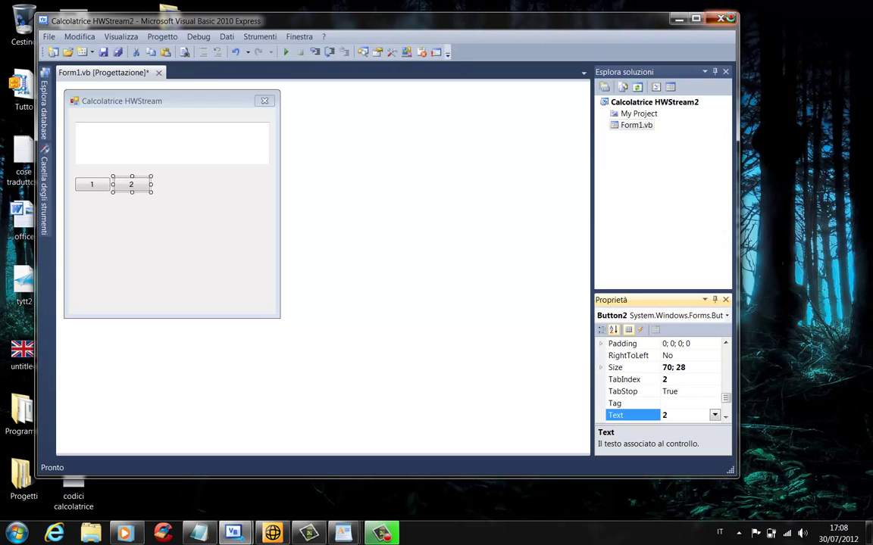
click(444, 295)
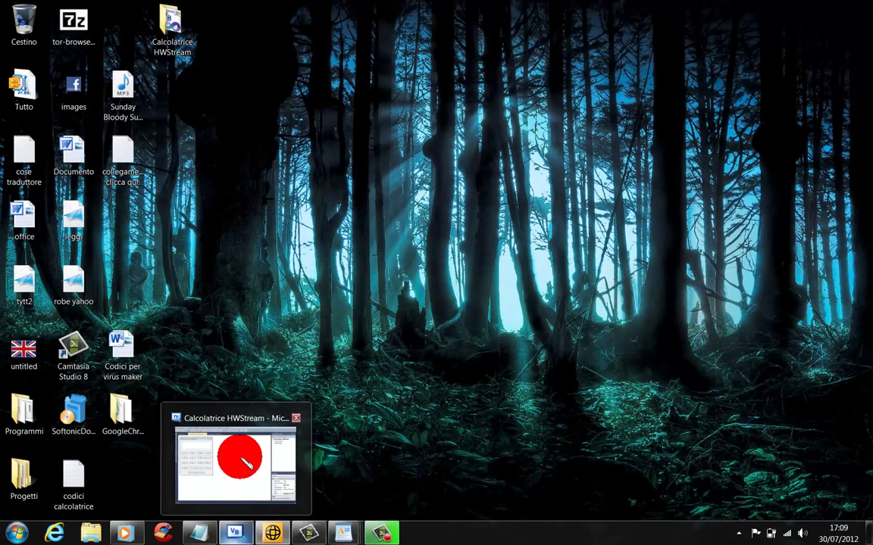
click(232, 534)
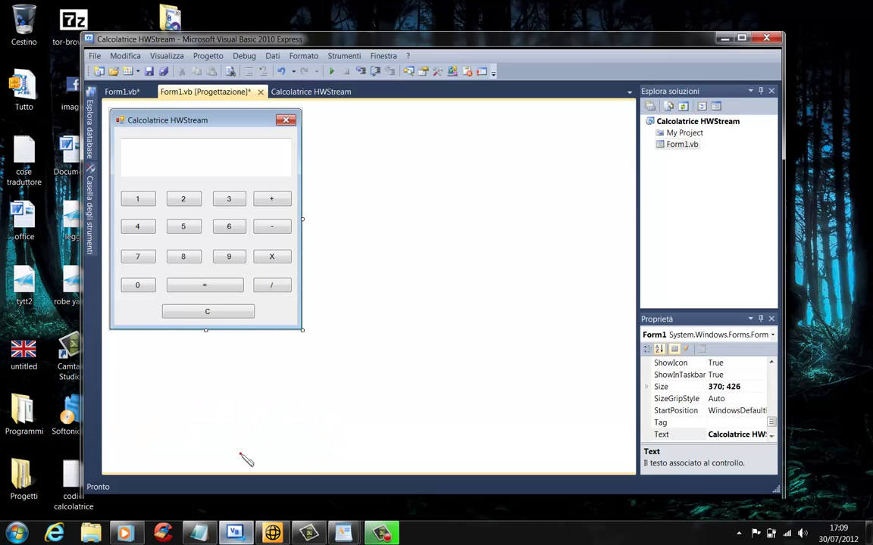
click(240, 453)
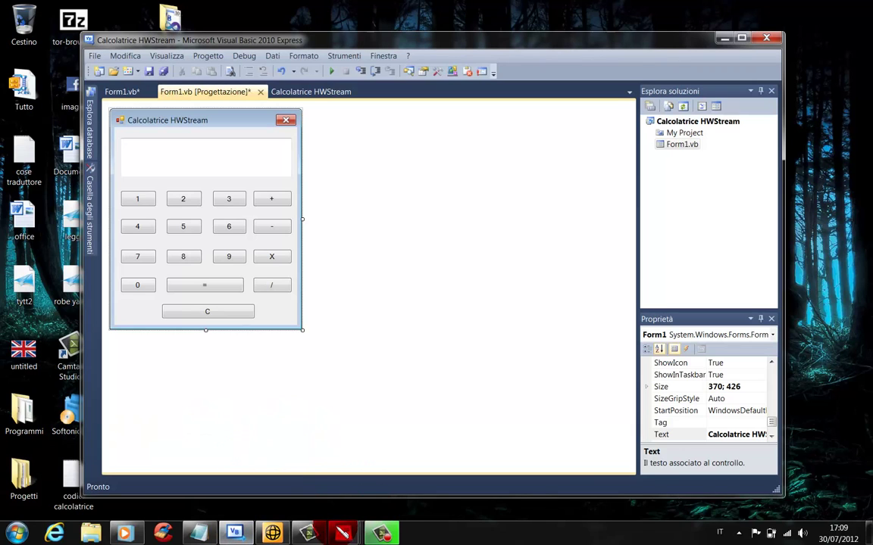
mouse_move(342, 533)
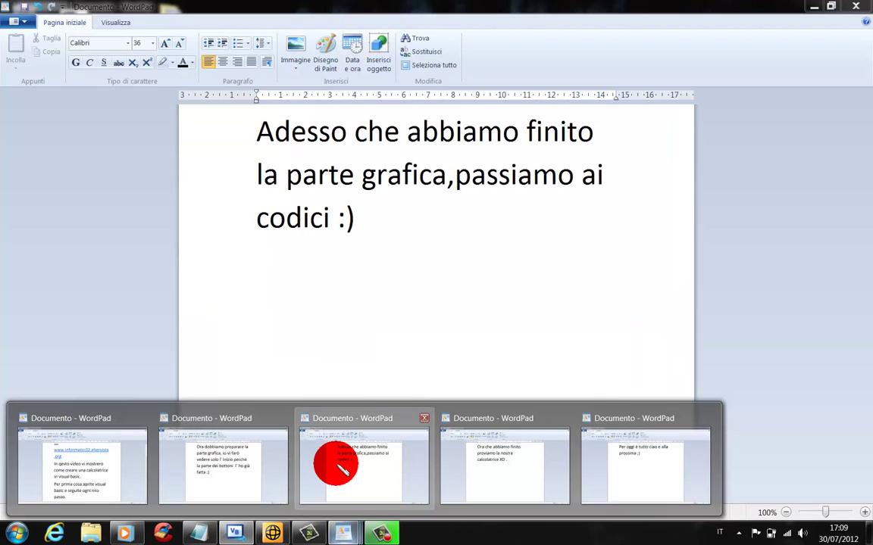
Read the WordPad note announcing the coding part, then hide it.
click(362, 469)
click(499, 287)
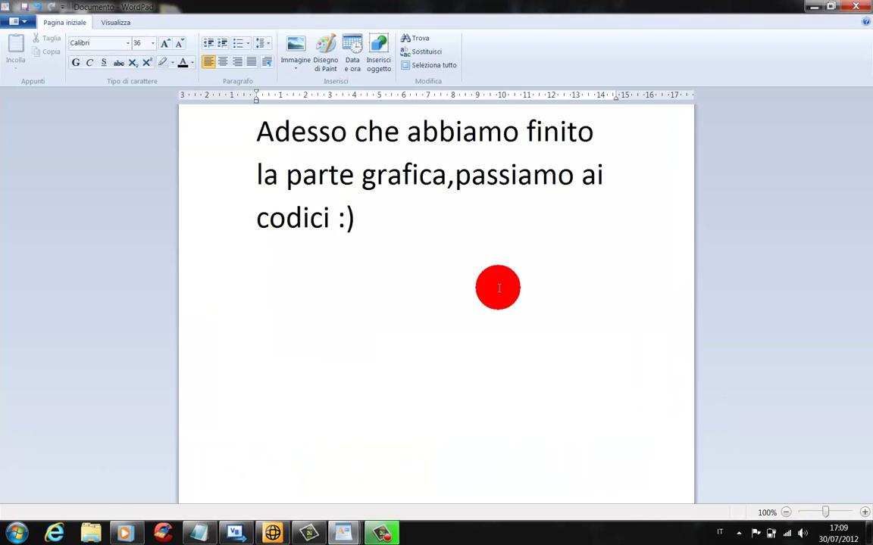
click(355, 503)
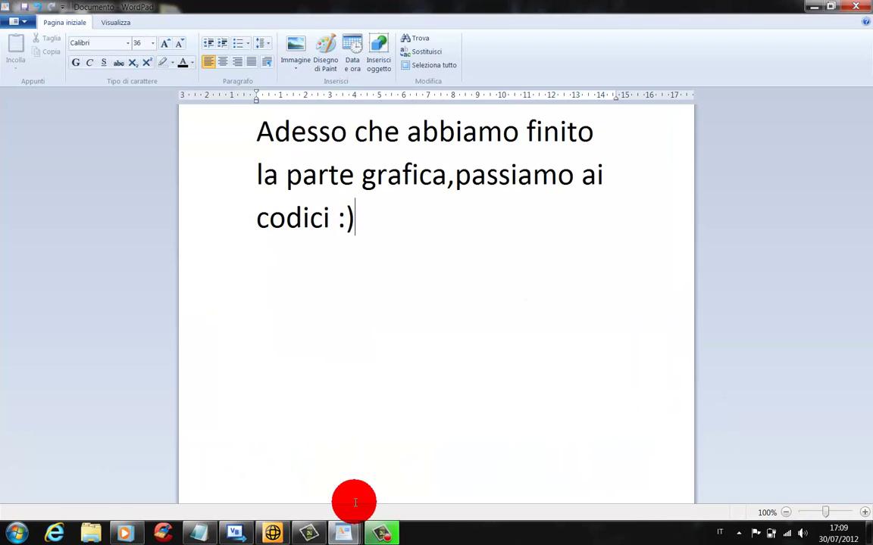
click(813, 7)
Create Button1's click handler and paste the a, b As Double and op As String declarations.
click(148, 203)
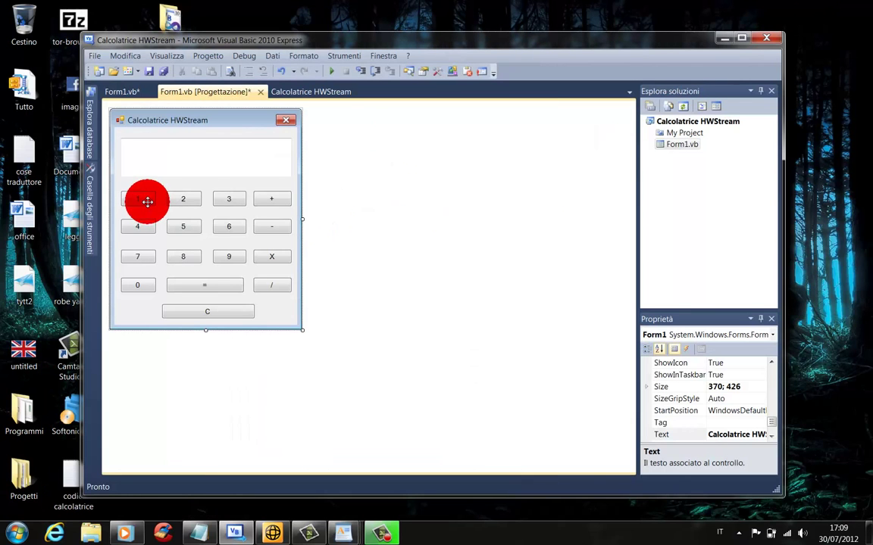
double_click(137, 199)
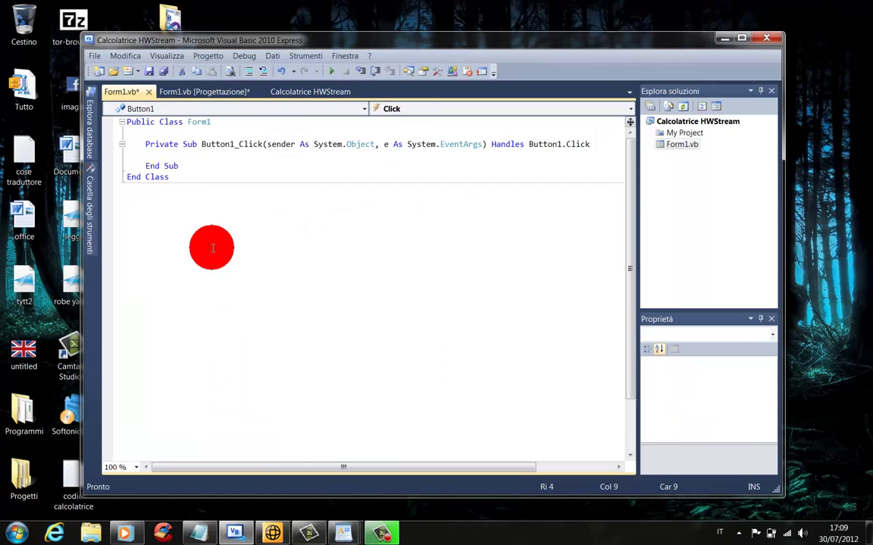
click(181, 133)
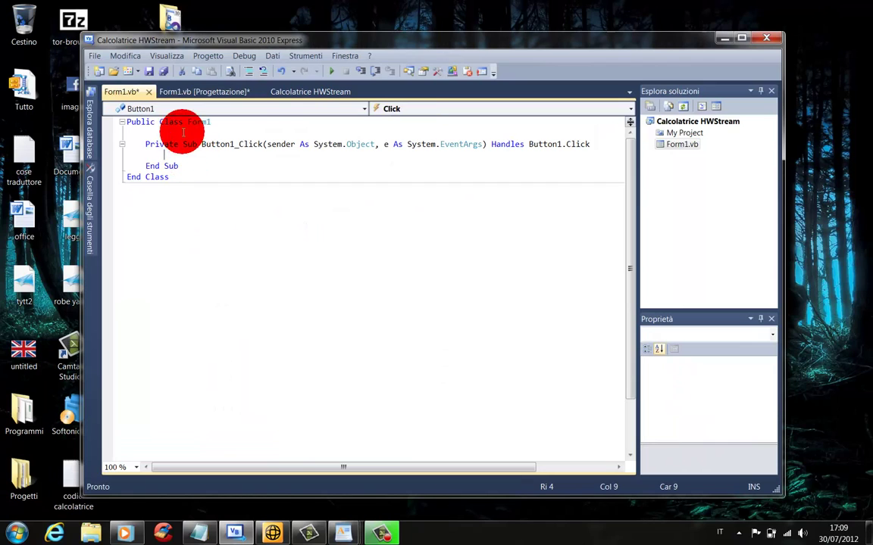
click(201, 534)
drag(598, 291, 524, 282)
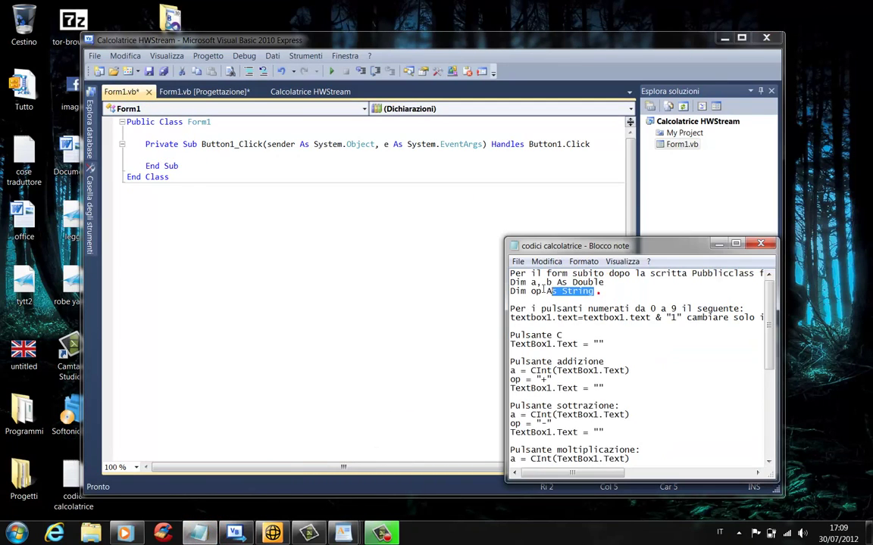
right_click(592, 292)
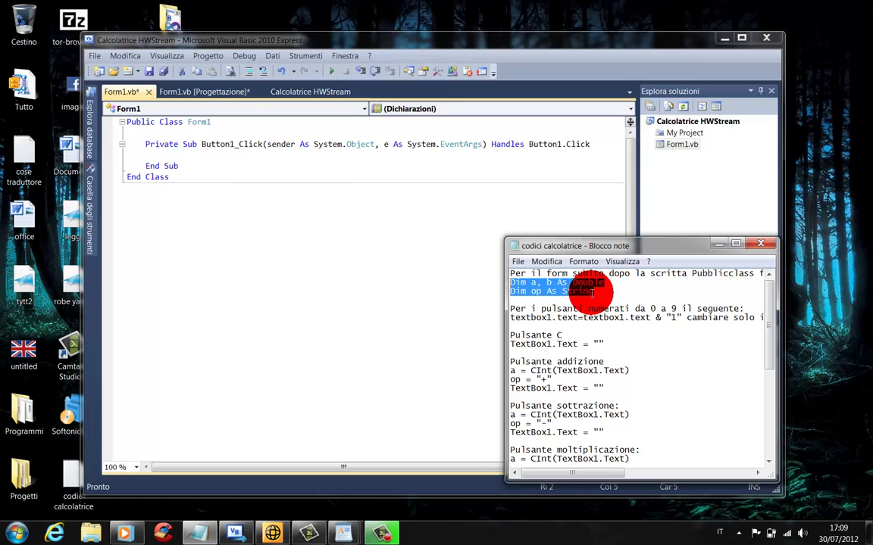
click(188, 134)
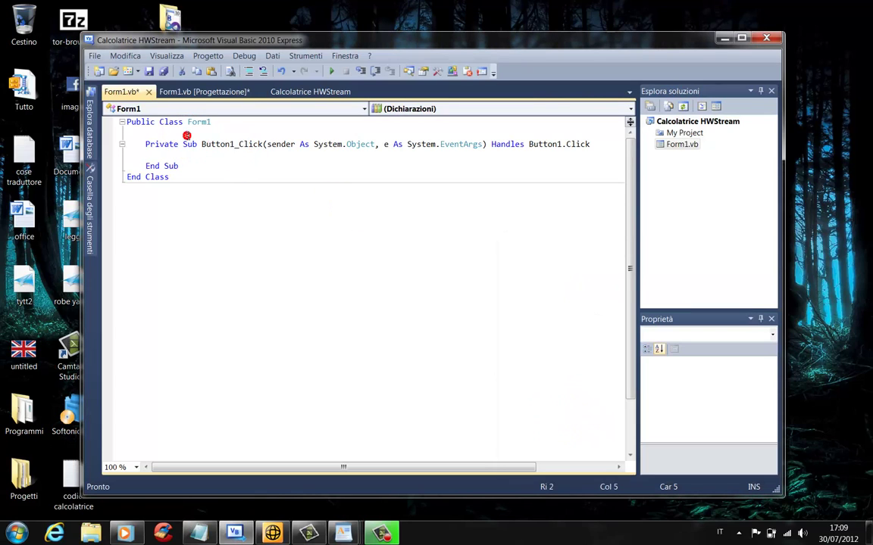
text(Dim a, b As Double Dim op As String)
Paste the line TextBox1.Text = TextBox1.Text & "1" into Button1_Click.
click(176, 165)
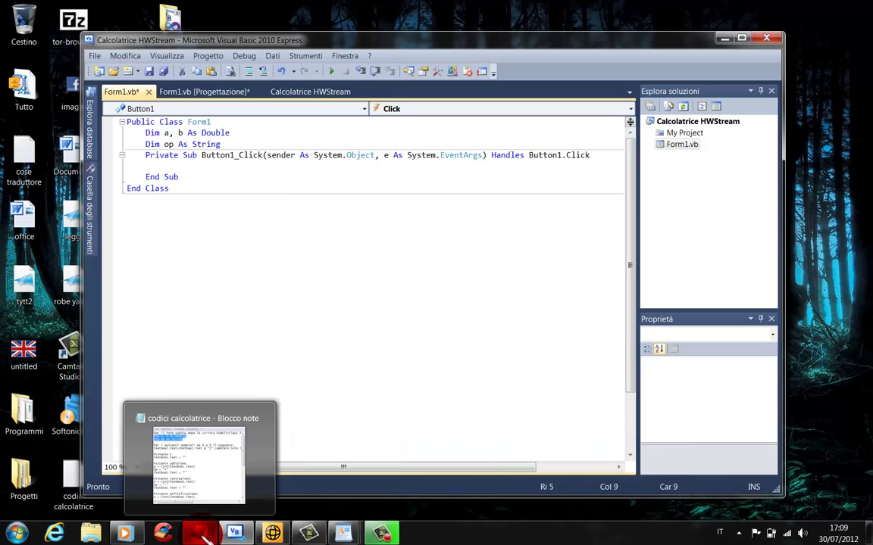
click(204, 536)
drag(682, 319, 661, 319)
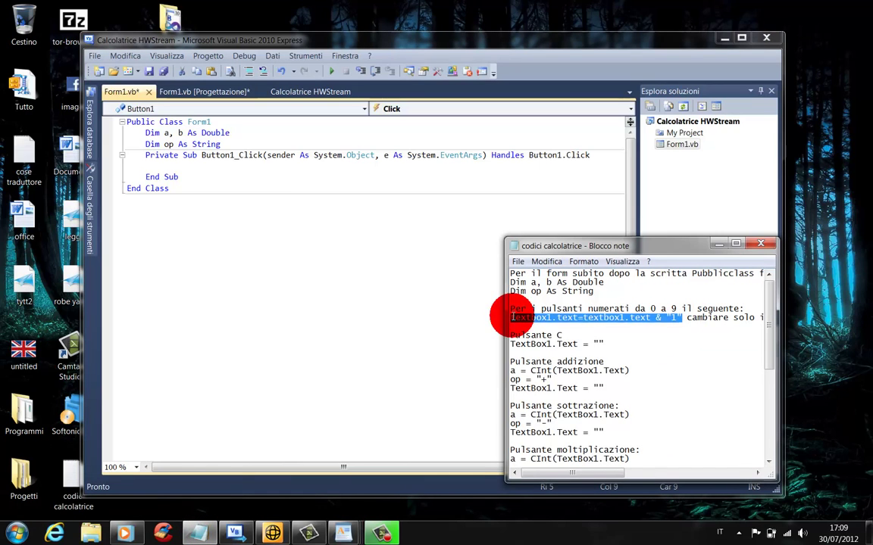
click(177, 167)
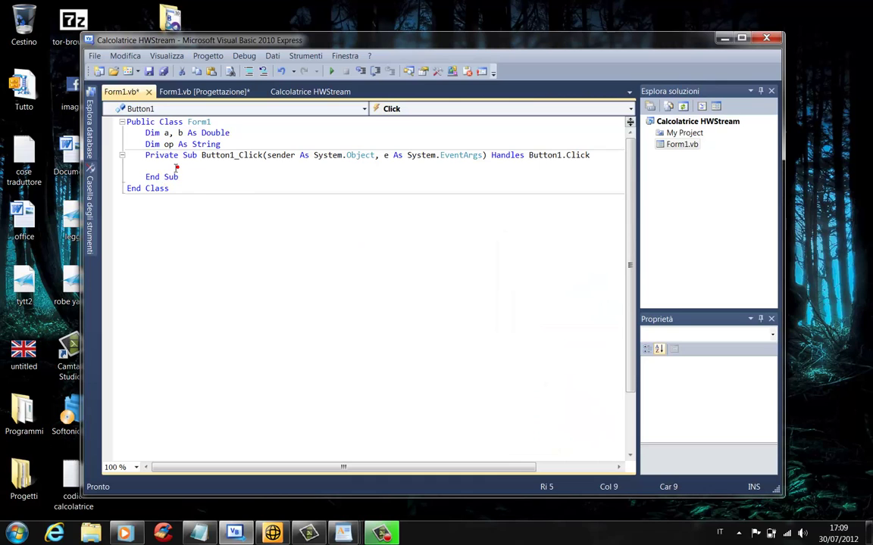
text(textbox1.text=textbox1.text & "1")
Give buttons 2 and 3 click handlers that append "2" and "3" to TextBox1.
click(196, 91)
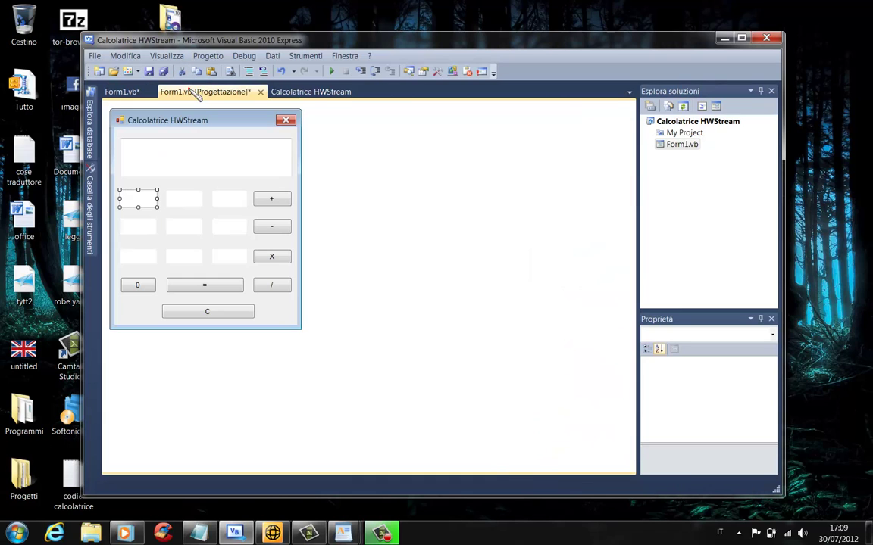
click(181, 197)
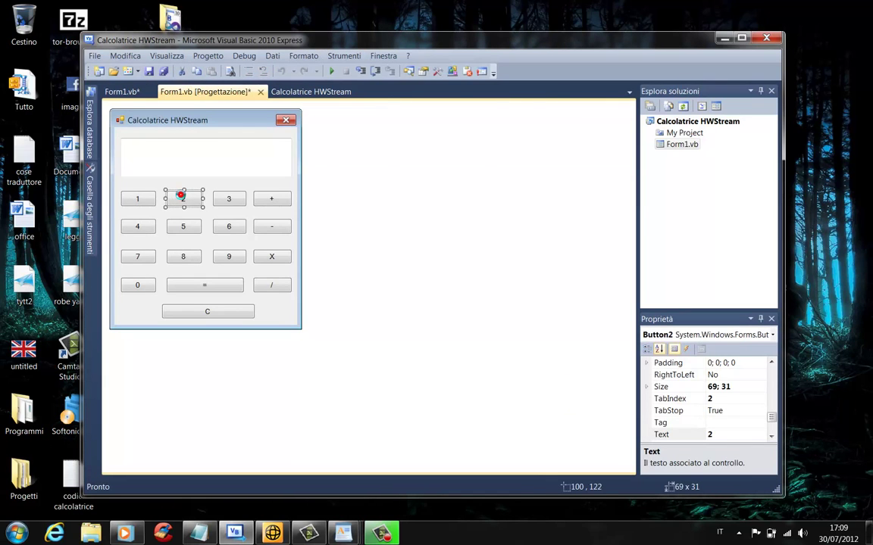
double_click(181, 197)
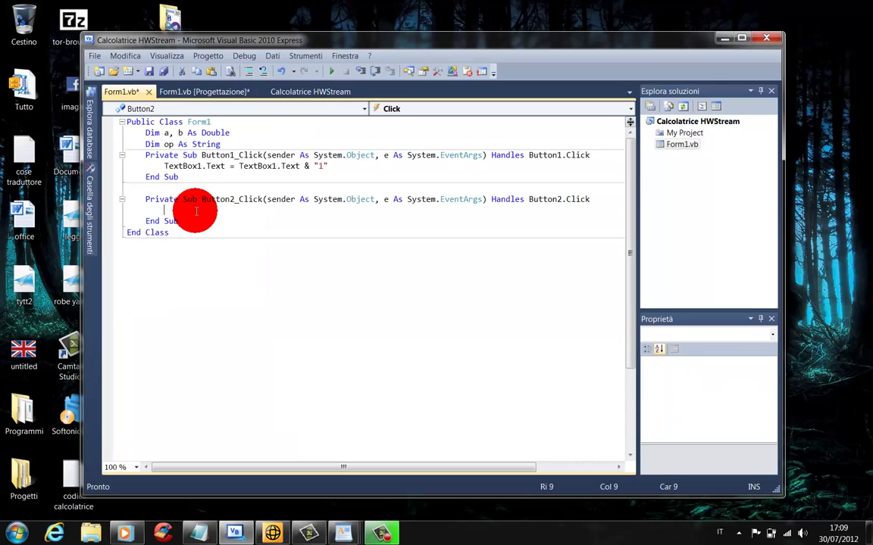
text(textbox1.text=textbox1.text & "1")
key(BackSpace)
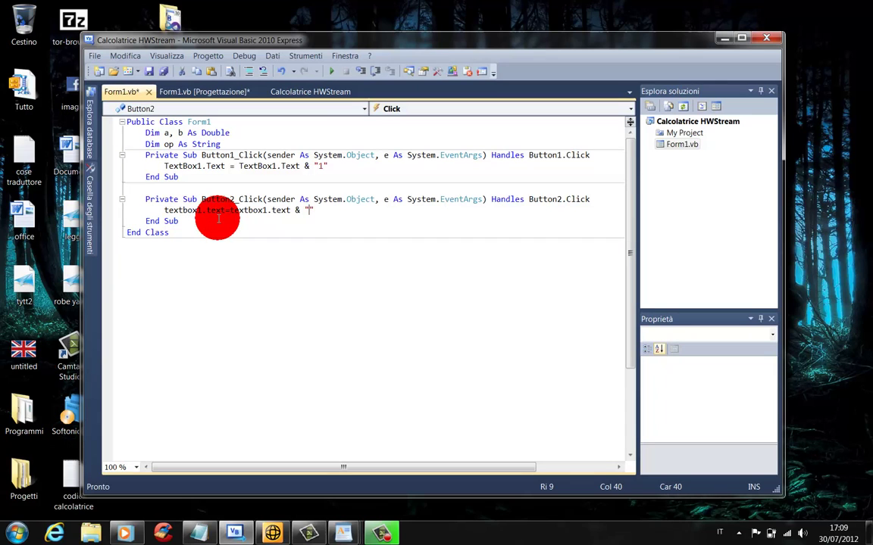
click(204, 91)
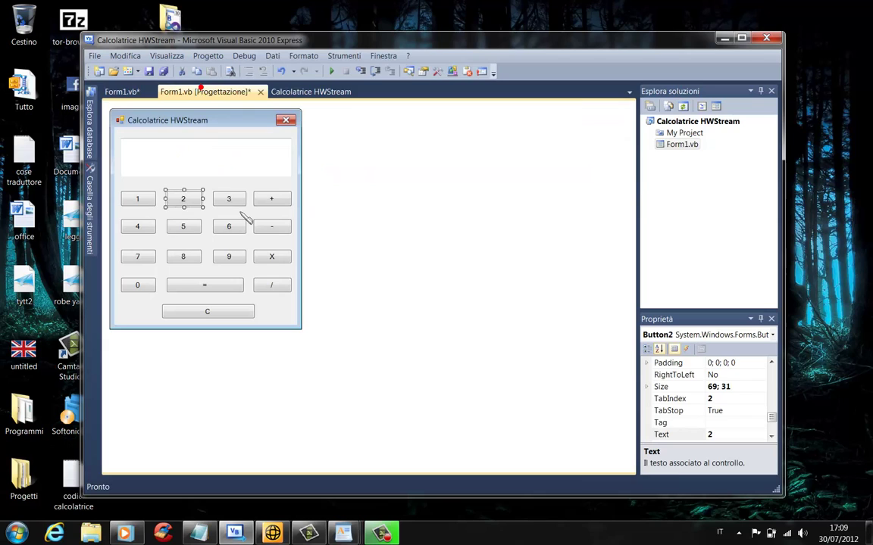
double_click(240, 201)
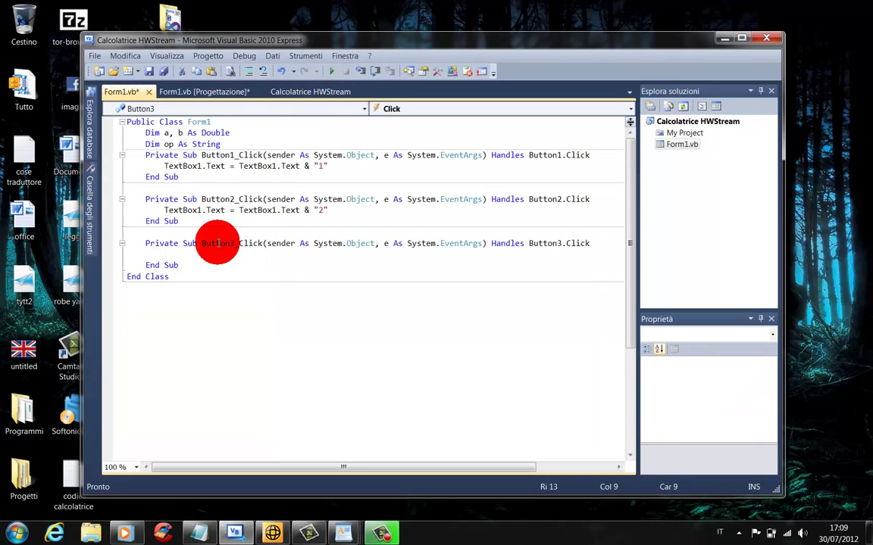
text(textbox1.text=textbox1.text & ")
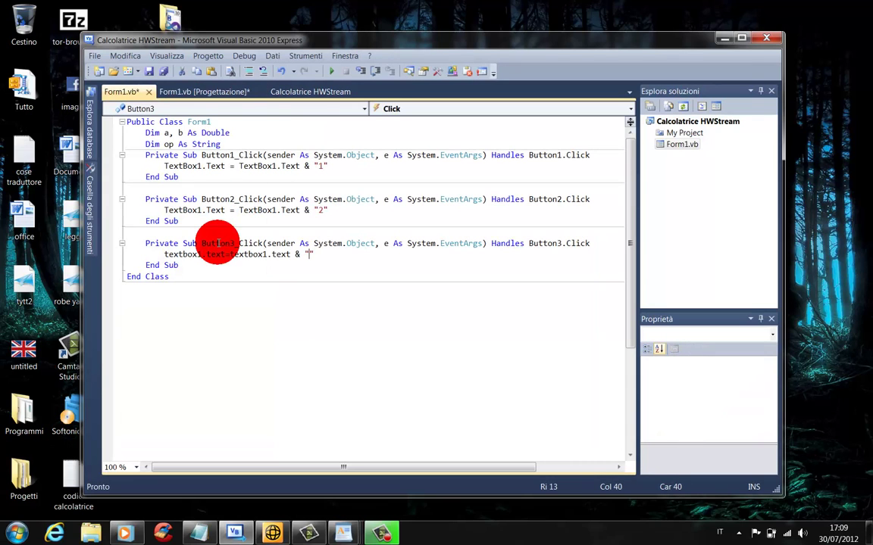
text(1"3")
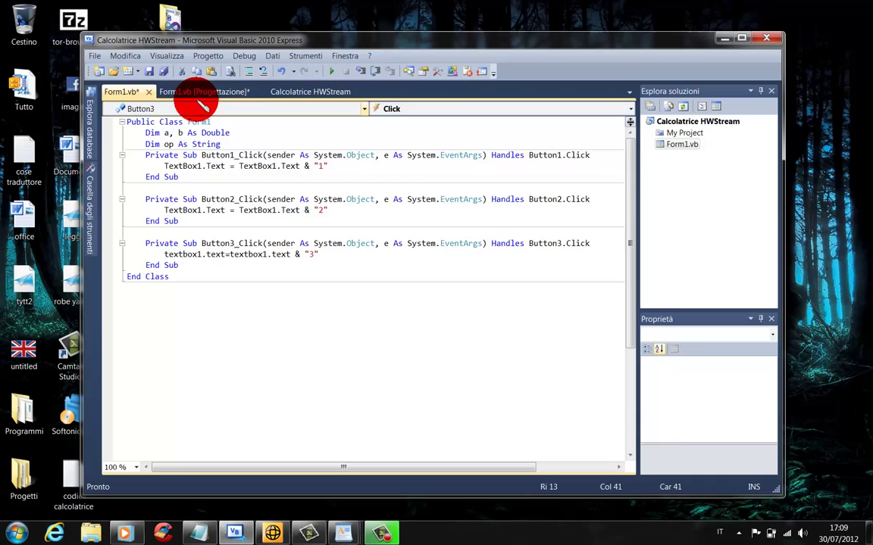
Give buttons 4 and 5 click handlers that append "4" and "5" to TextBox1.
click(203, 92)
click(138, 220)
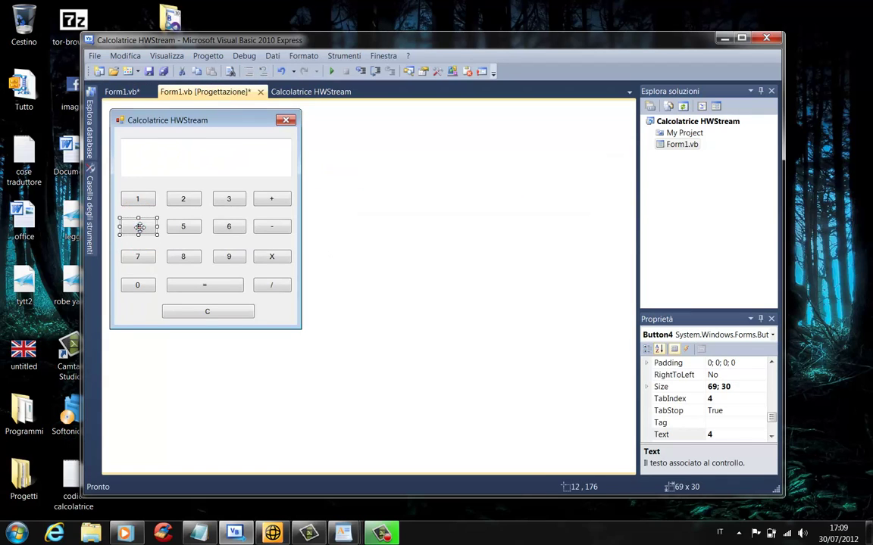
double_click(140, 227)
click(198, 296)
text(textbox1.text=textbox1.text & "1")
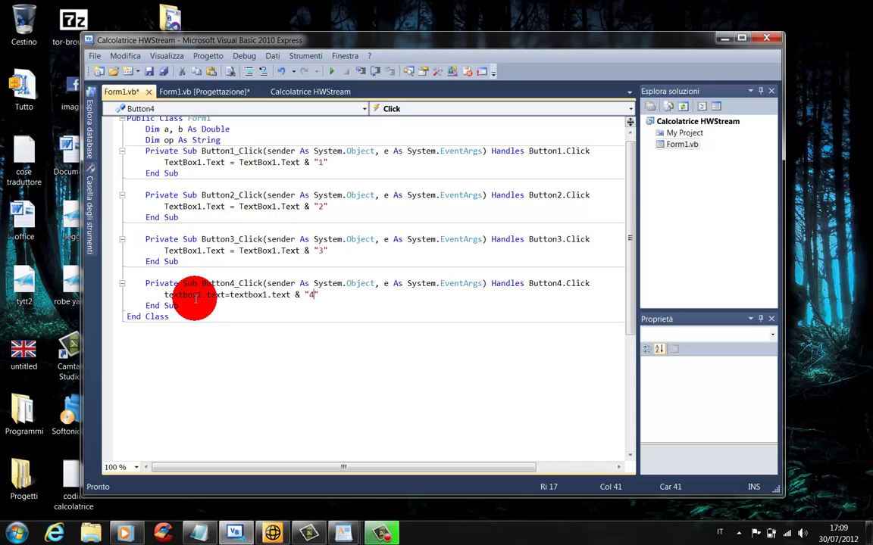
click(205, 92)
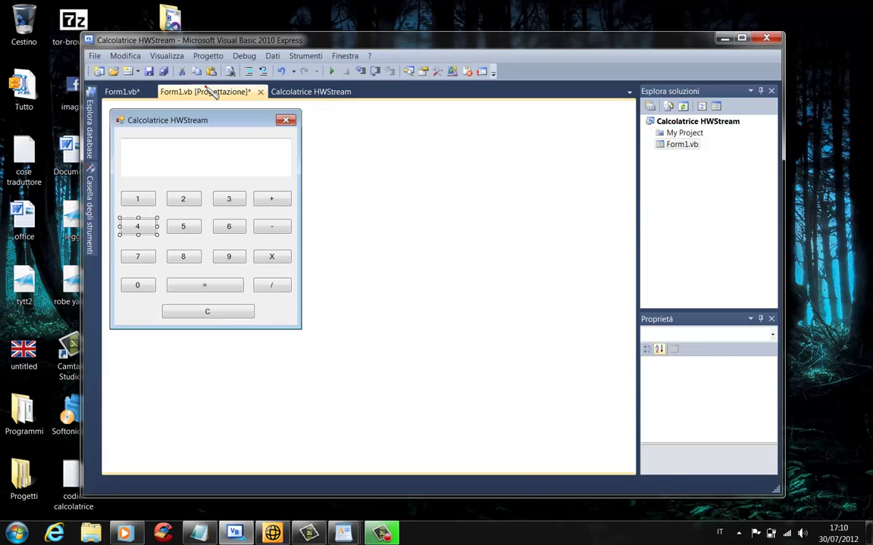
double_click(183, 228)
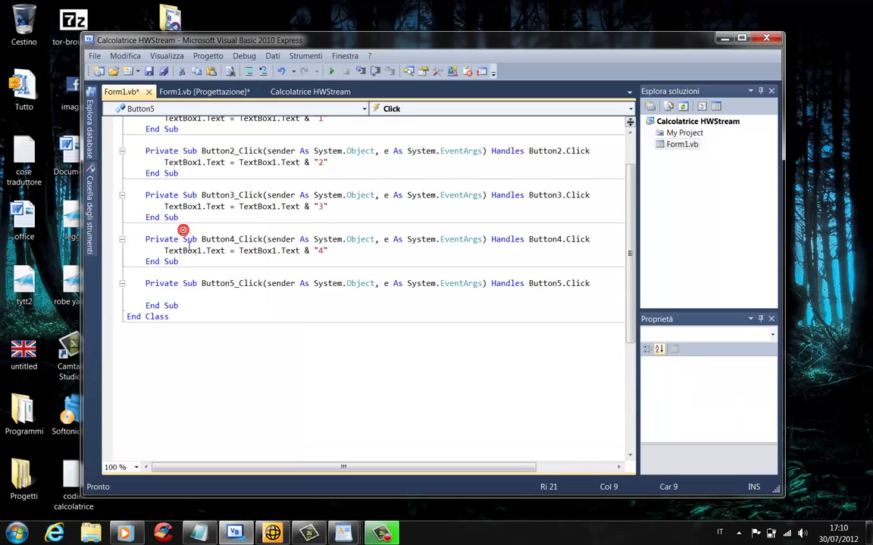
text(textbox1.text=textbox1.text & "1")
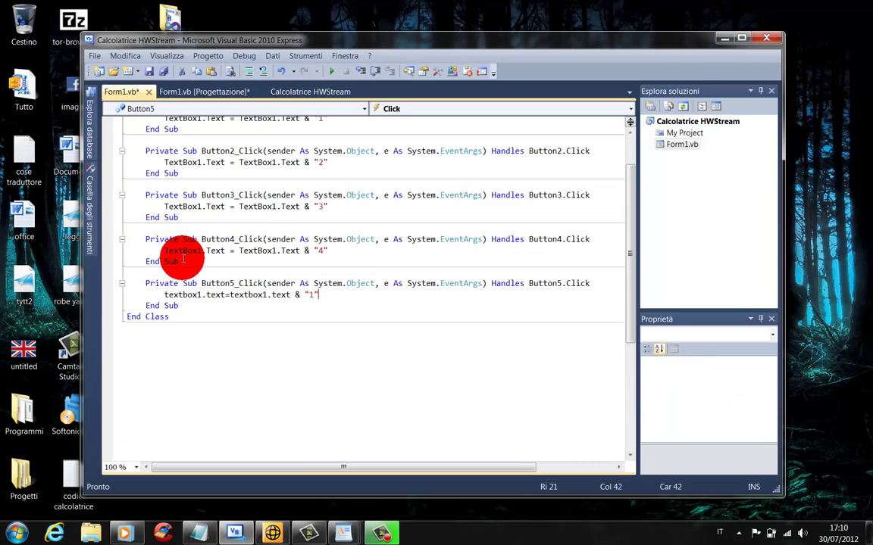
text(5)
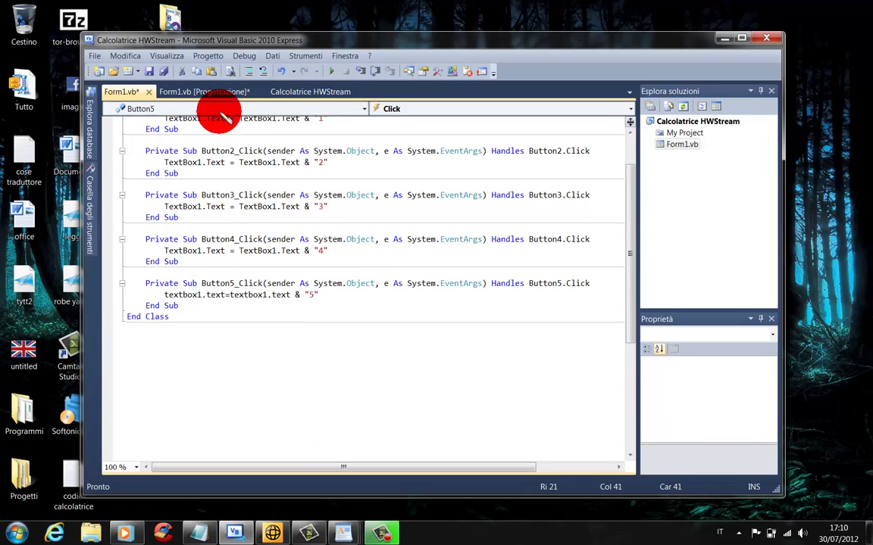
Give buttons 6 and 7 click handlers that append "6" and "7" to TextBox1.
click(207, 92)
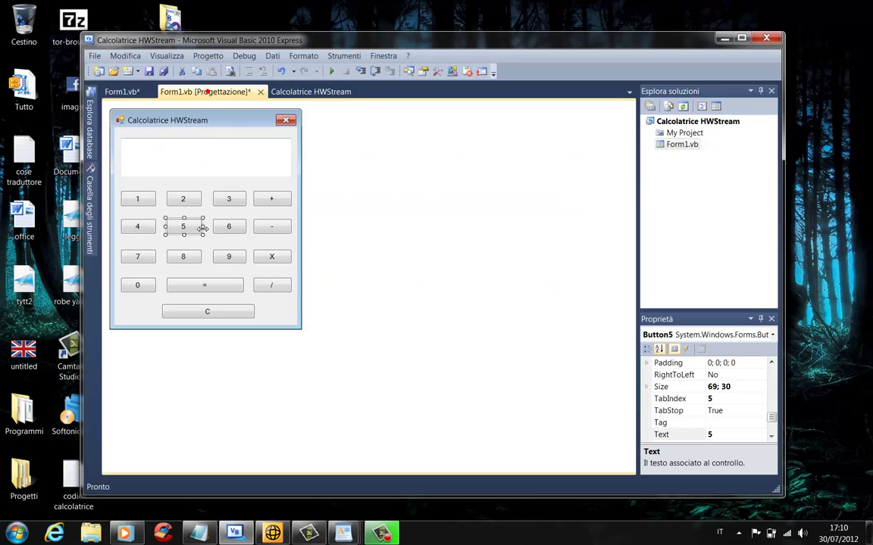
double_click(226, 231)
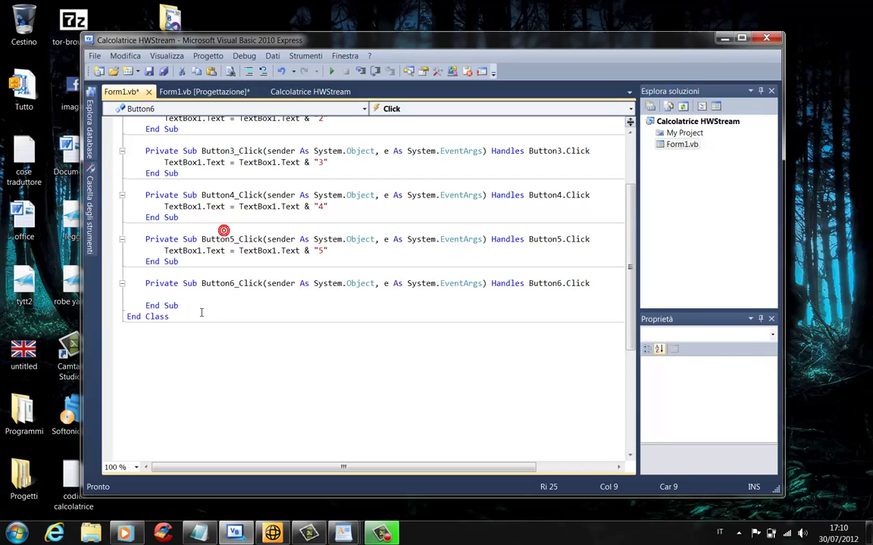
click(199, 312)
text(textbox1.text=textbox1.text & "6")
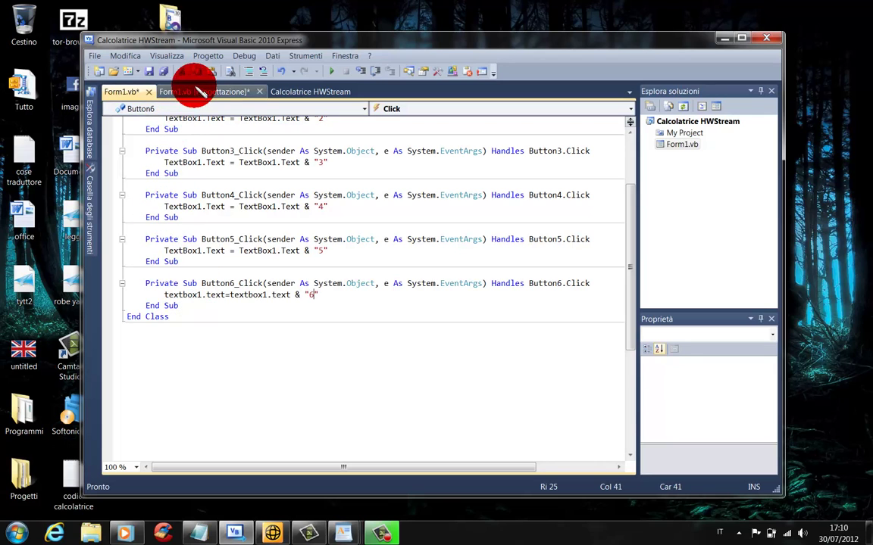
click(202, 92)
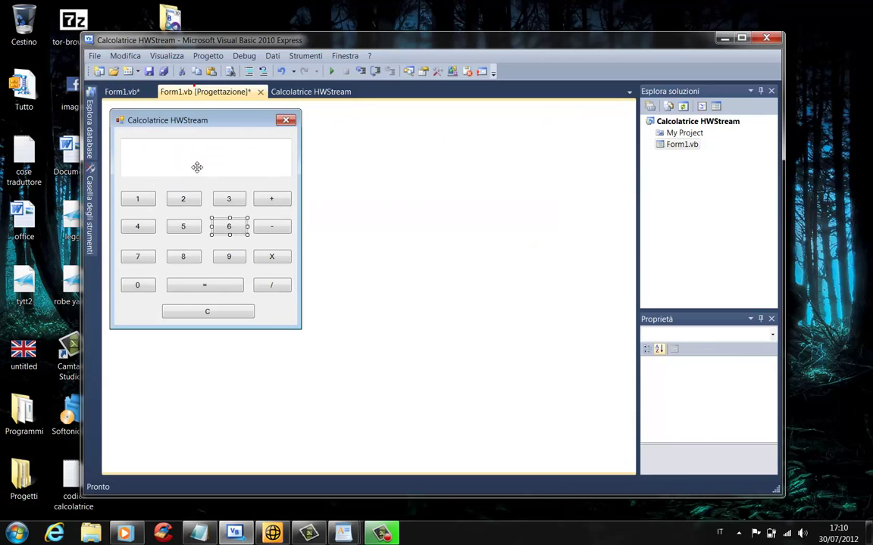
double_click(137, 256)
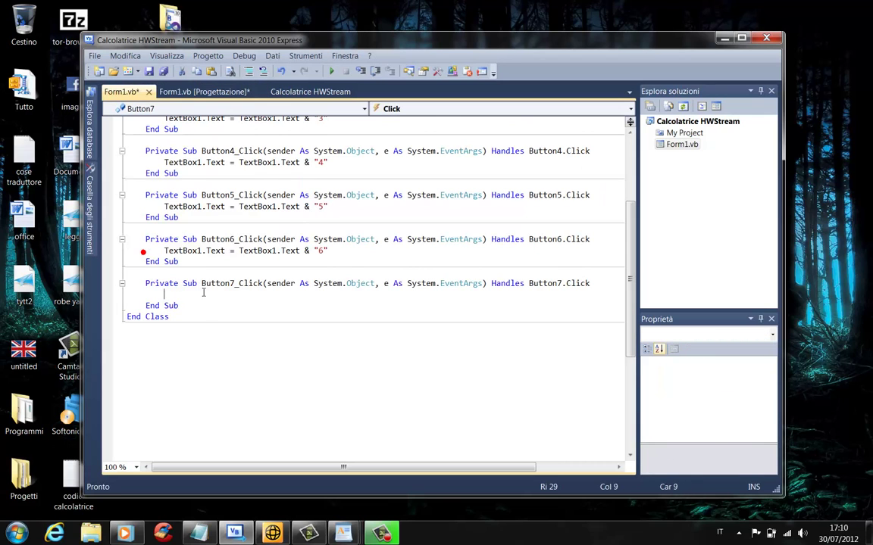
click(198, 299)
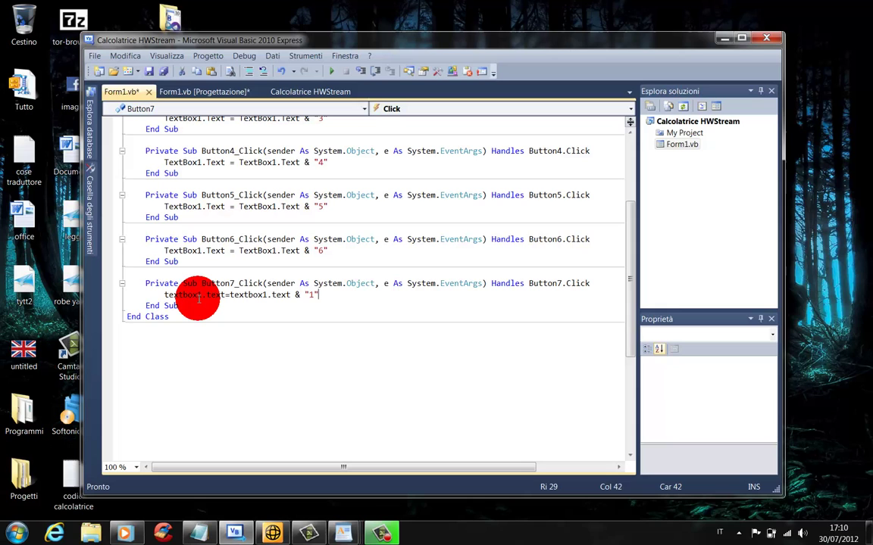
text(7)
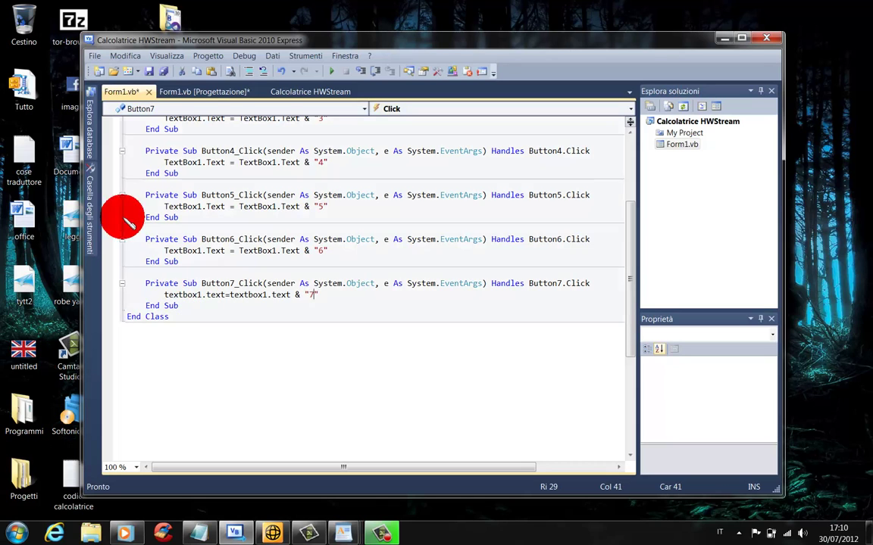
Give buttons 8 and 9 click handlers that append "8" and "9" to TextBox1.
click(212, 92)
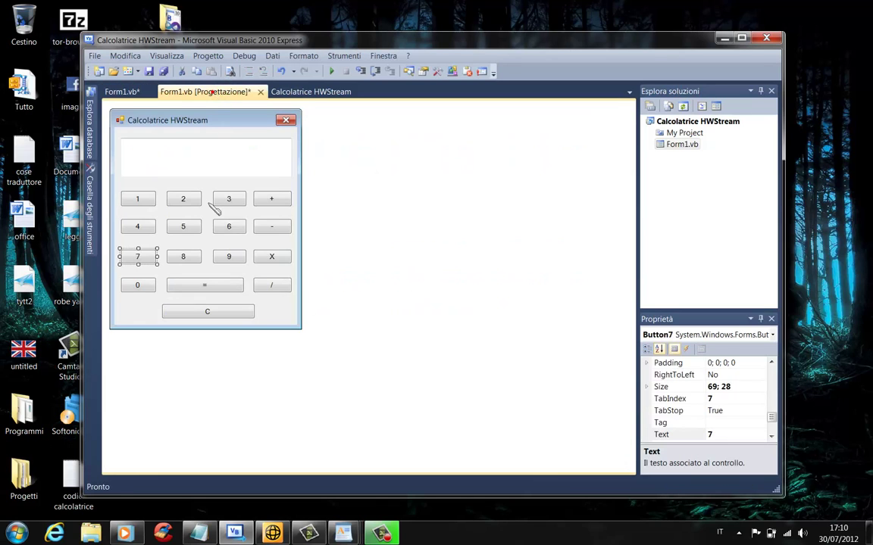
double_click(184, 256)
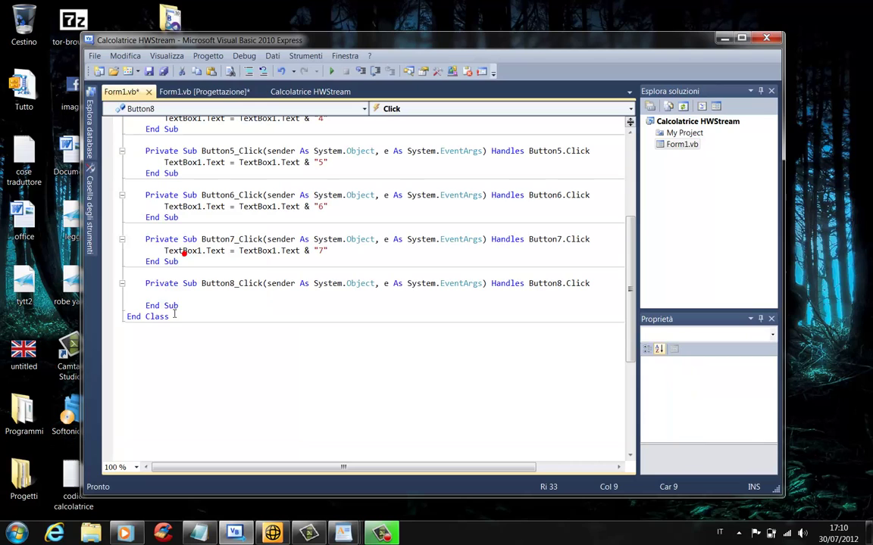
text(textbox1.text=textbox1.text & "1")
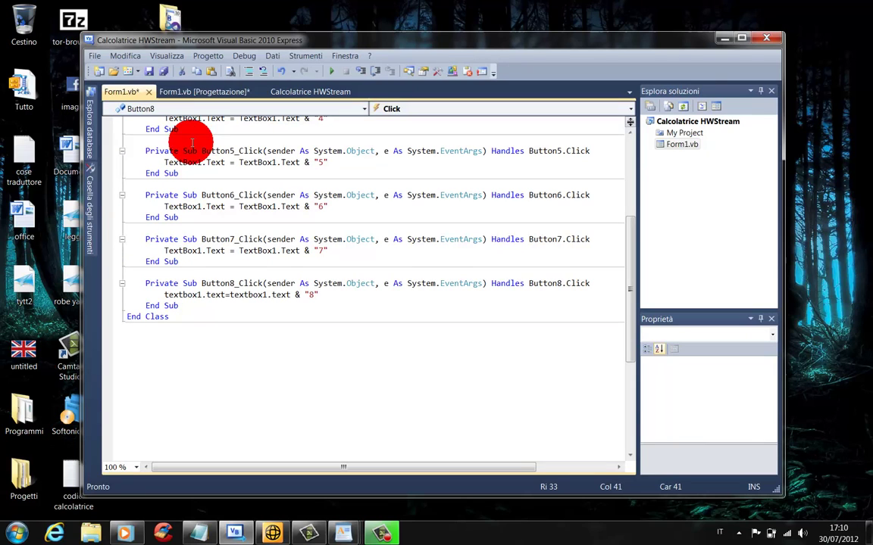
click(204, 92)
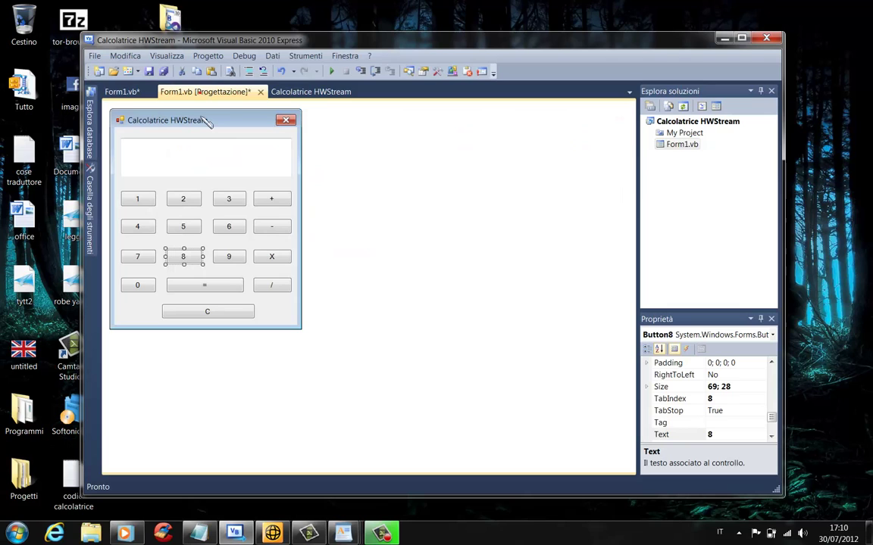
double_click(231, 256)
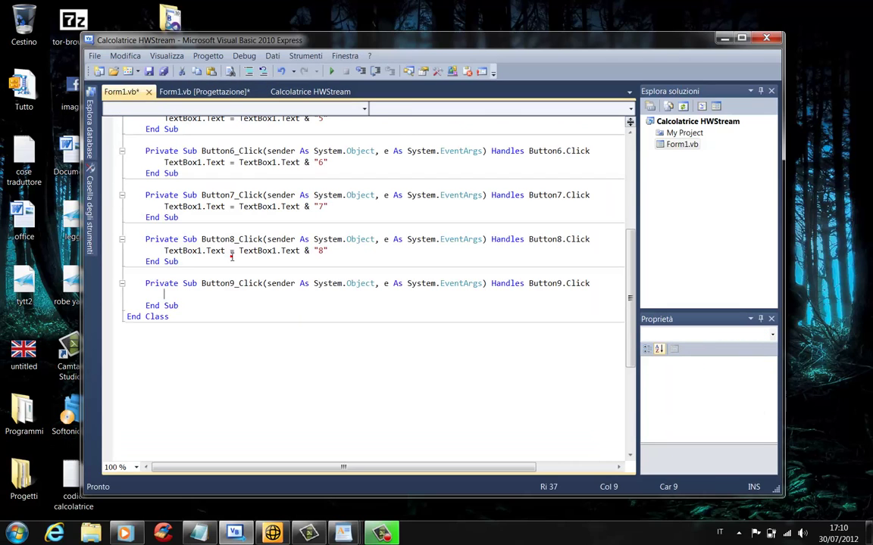
text(textbox1.text=textbox1.text & "1")
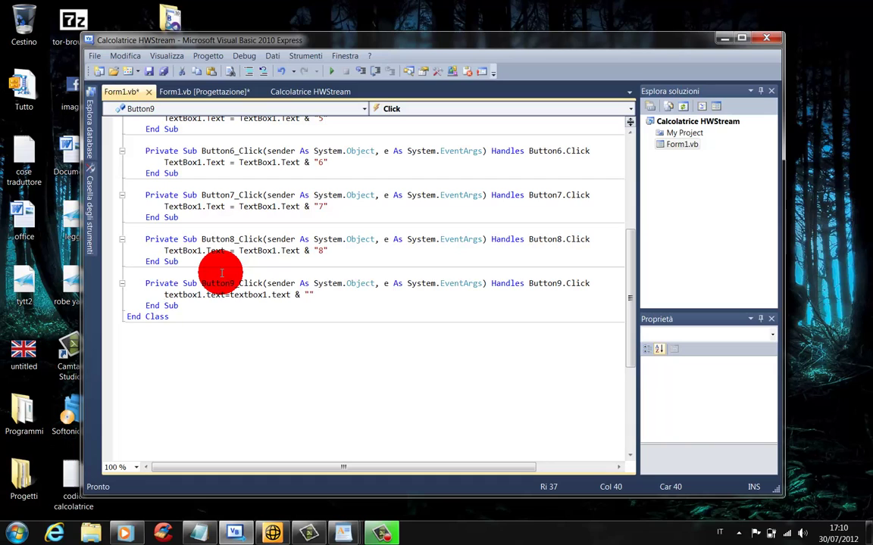
text(9)
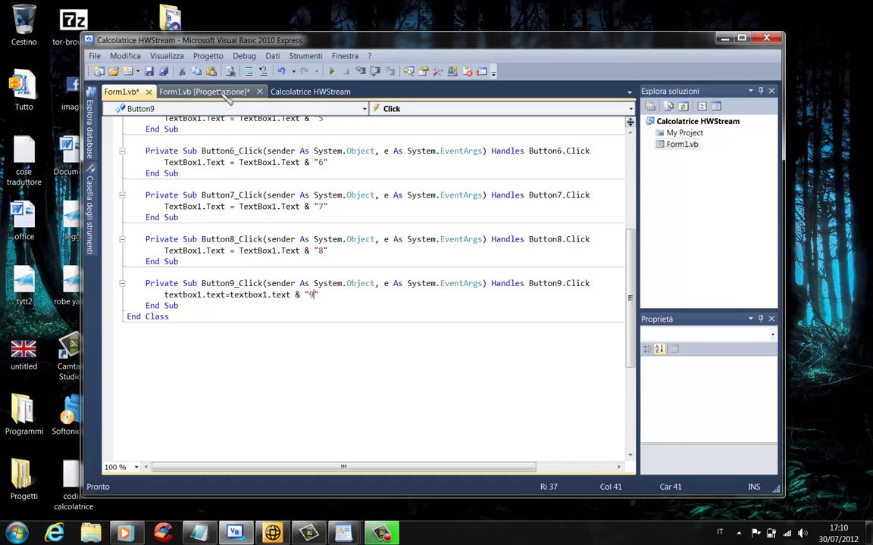
click(225, 92)
click(137, 285)
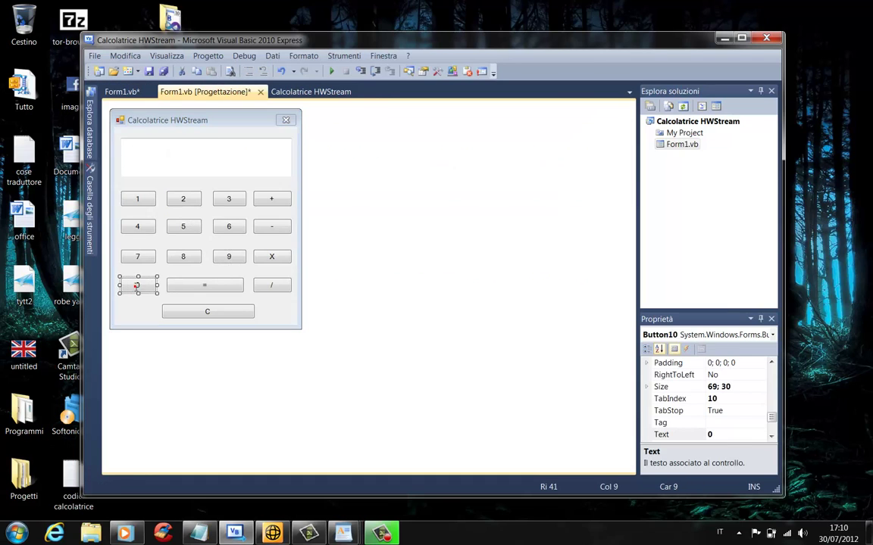